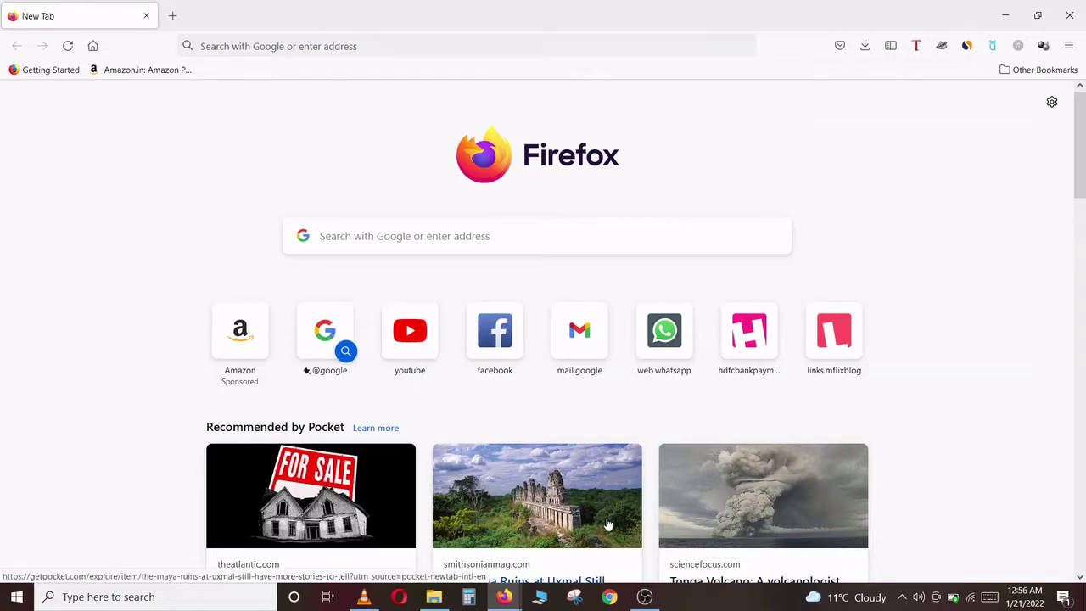
Return to Firefox and open Gmail from the new tab page
left_click(653, 603)
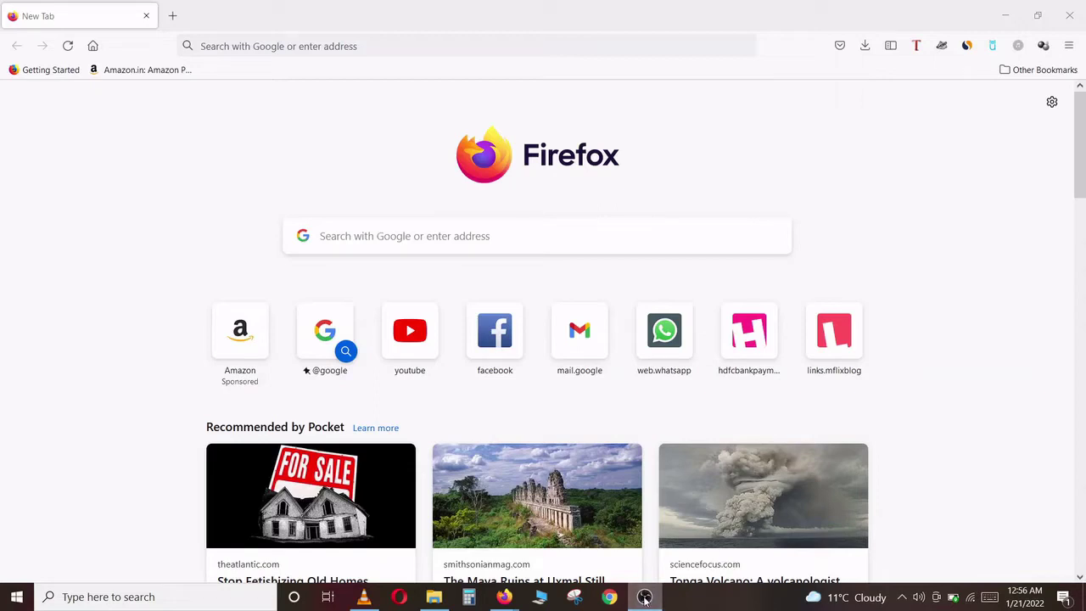
left_click(504, 596)
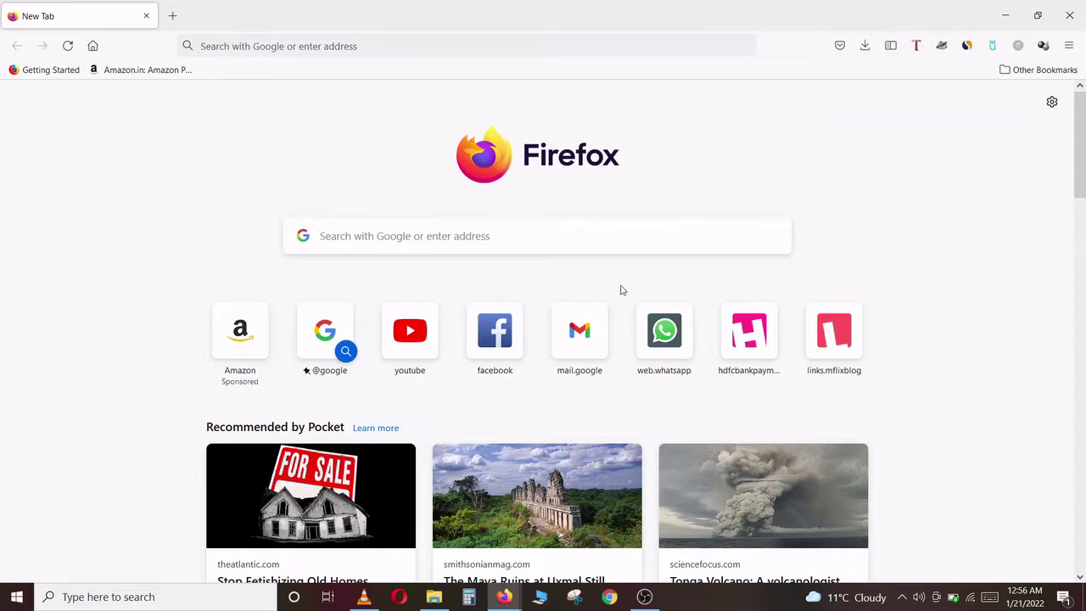
mouse_move(610, 299)
left_click(590, 335)
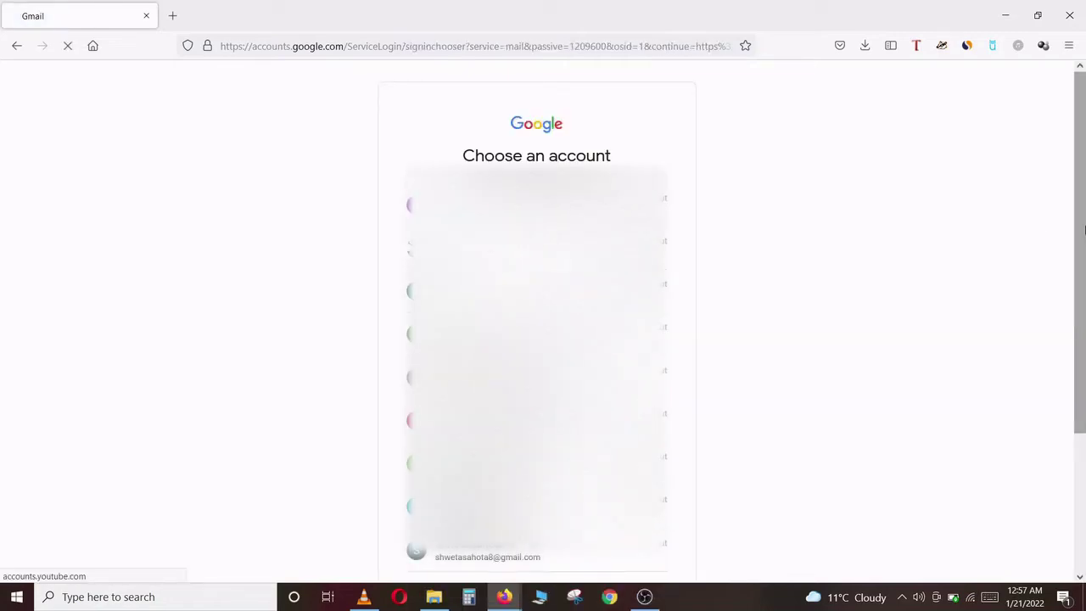
Choose to use another account and start creating a new Google account
left_click_drag(1083, 228, 1083, 414)
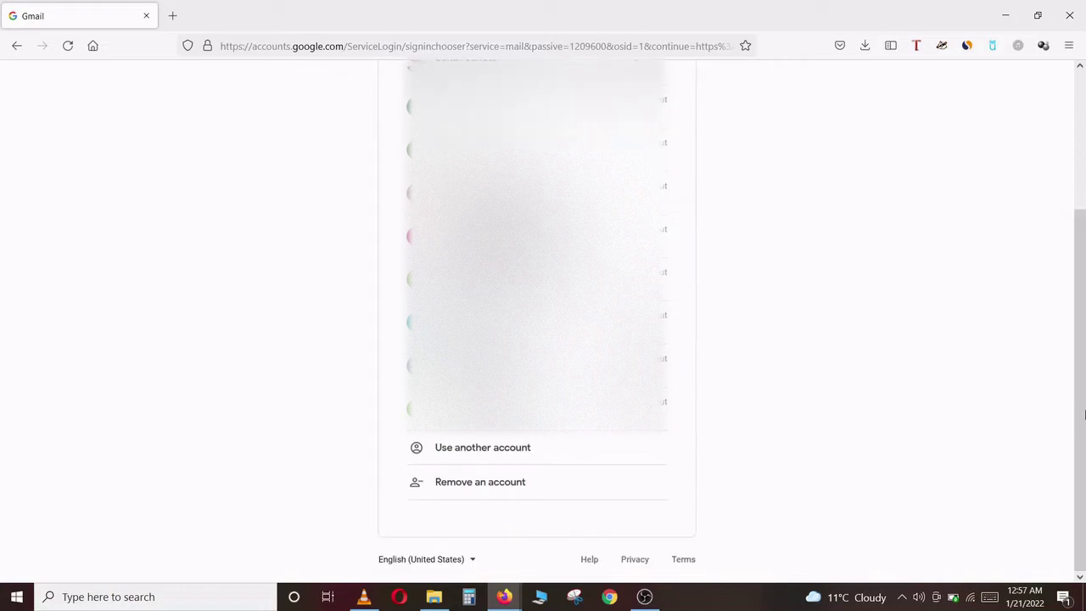
left_click(471, 446)
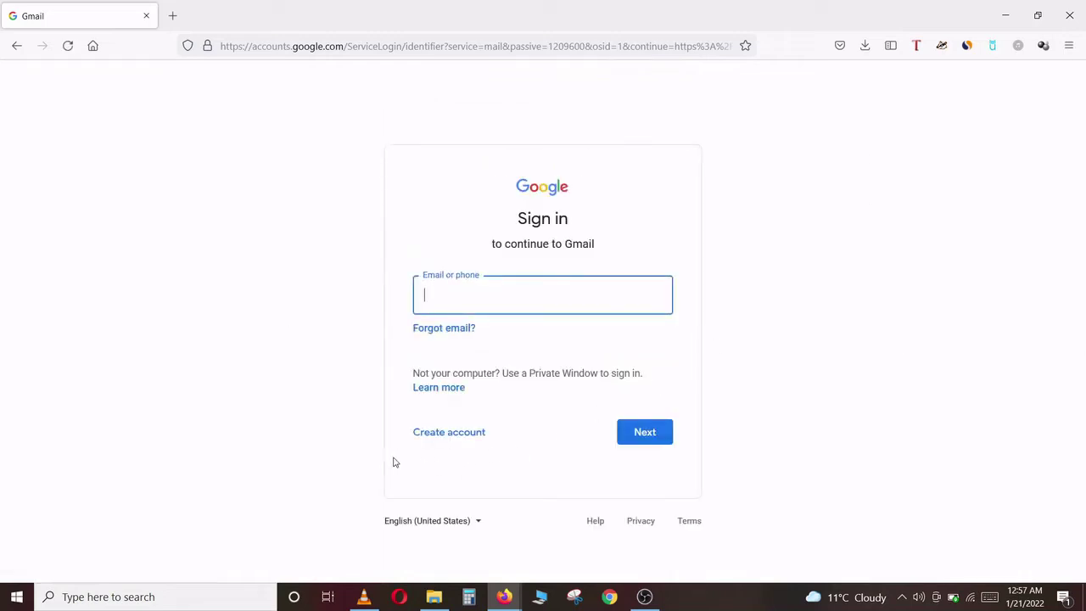
left_click(465, 440)
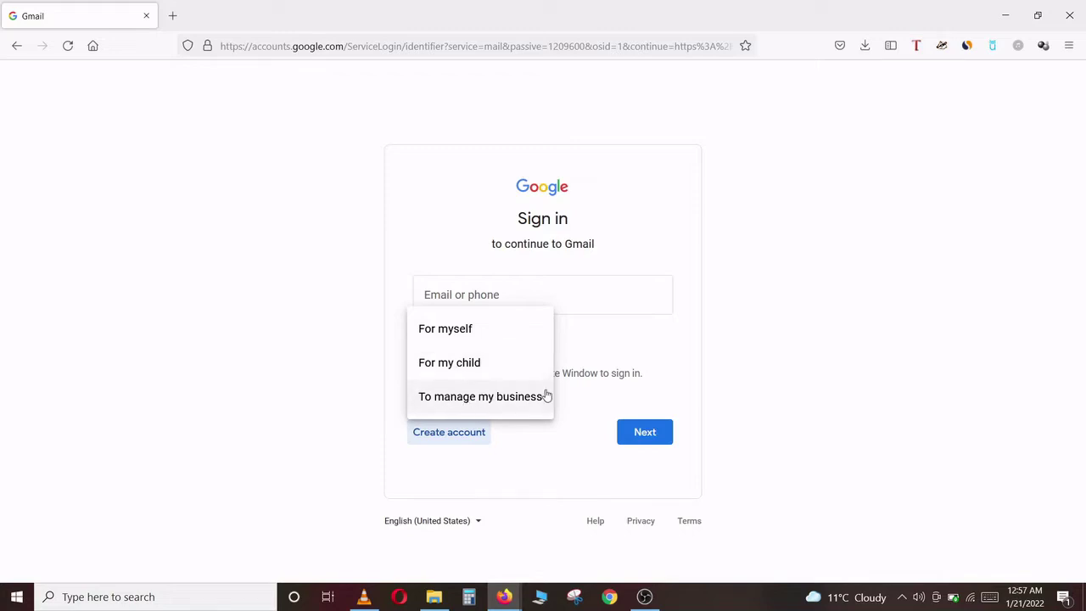
Create the account for personal use and enter the first and last name
left_click(473, 333)
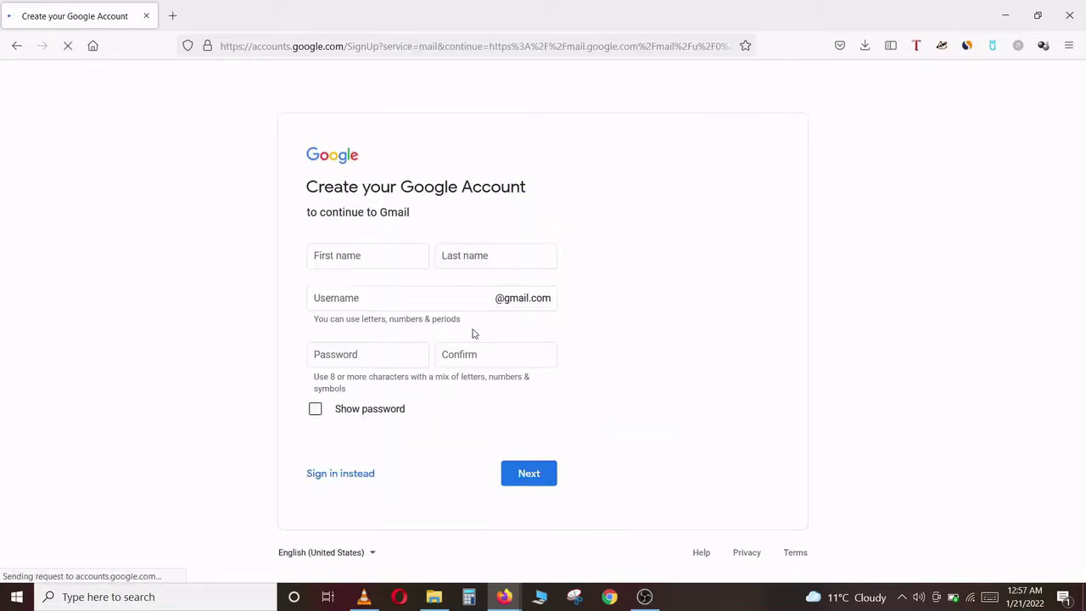
left_click(368, 260)
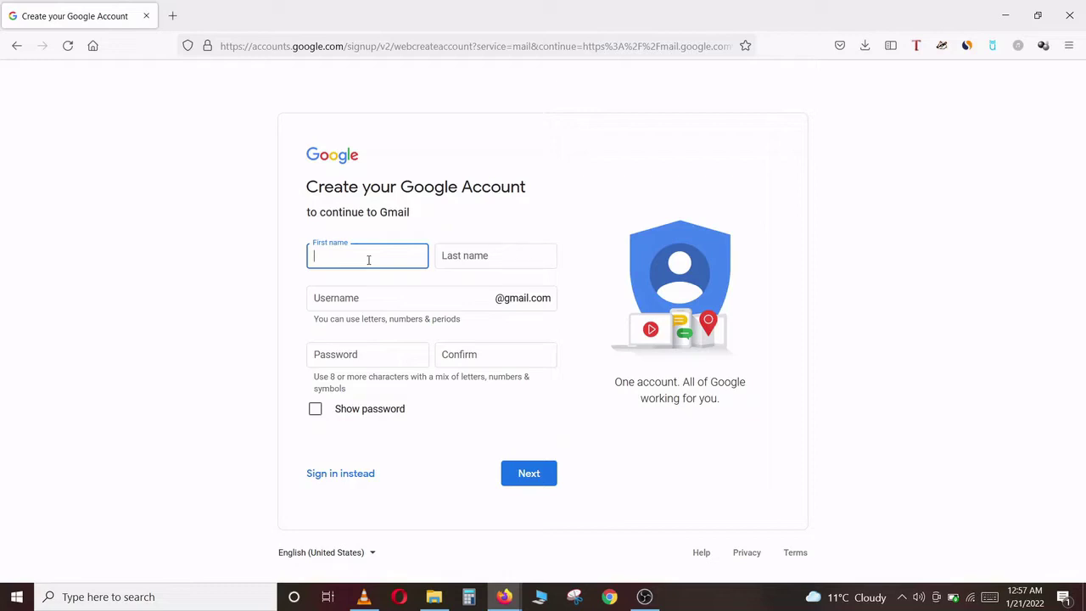
left_click(459, 255)
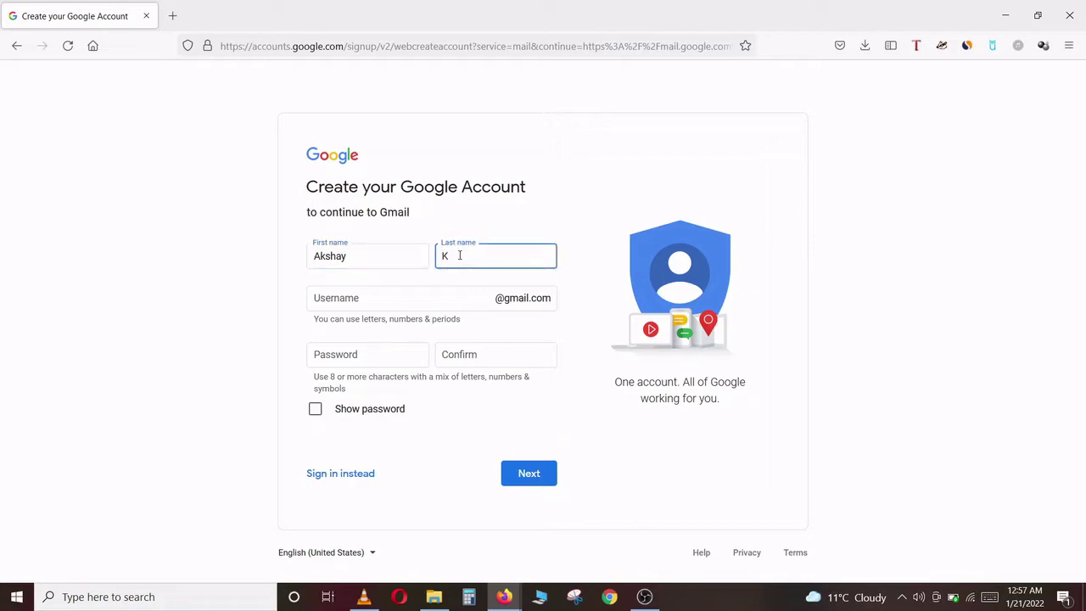
Pick a username, extending it with digits until it is accepted as available
left_click(407, 305)
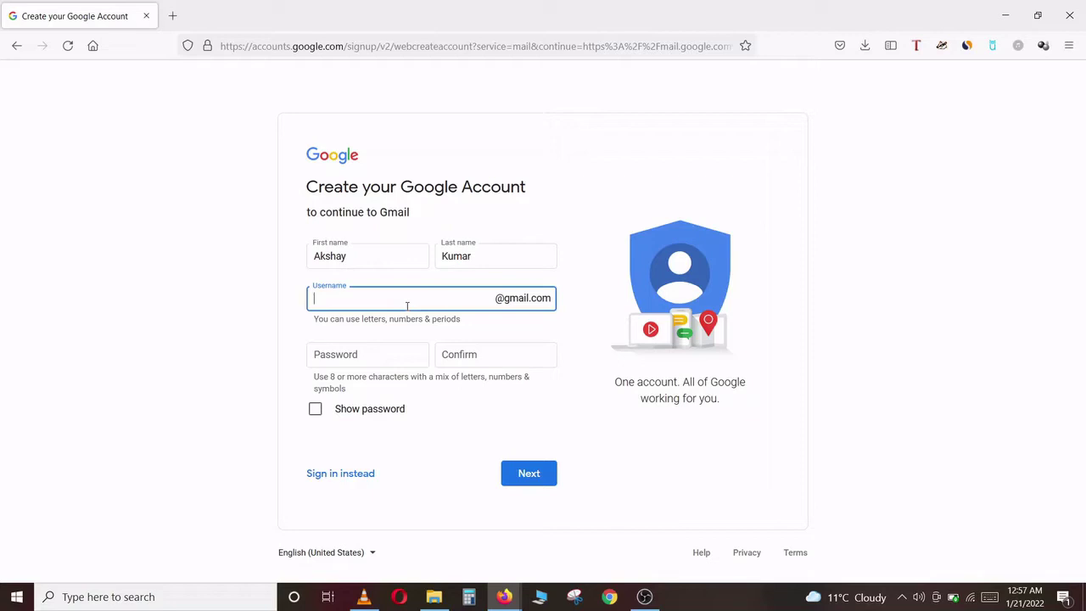
left_click(245, 315)
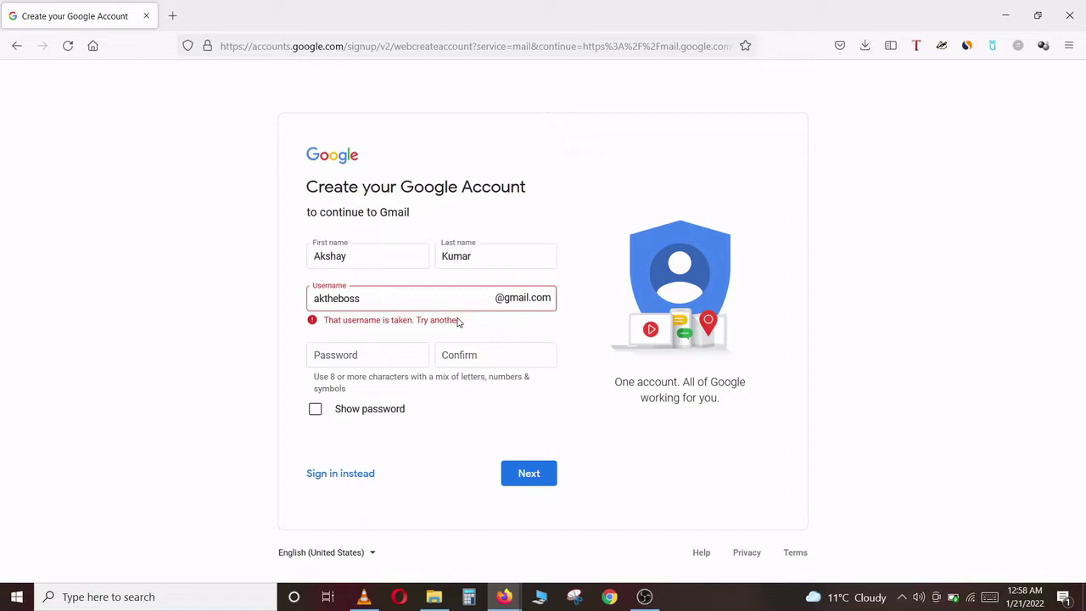
left_click(422, 300)
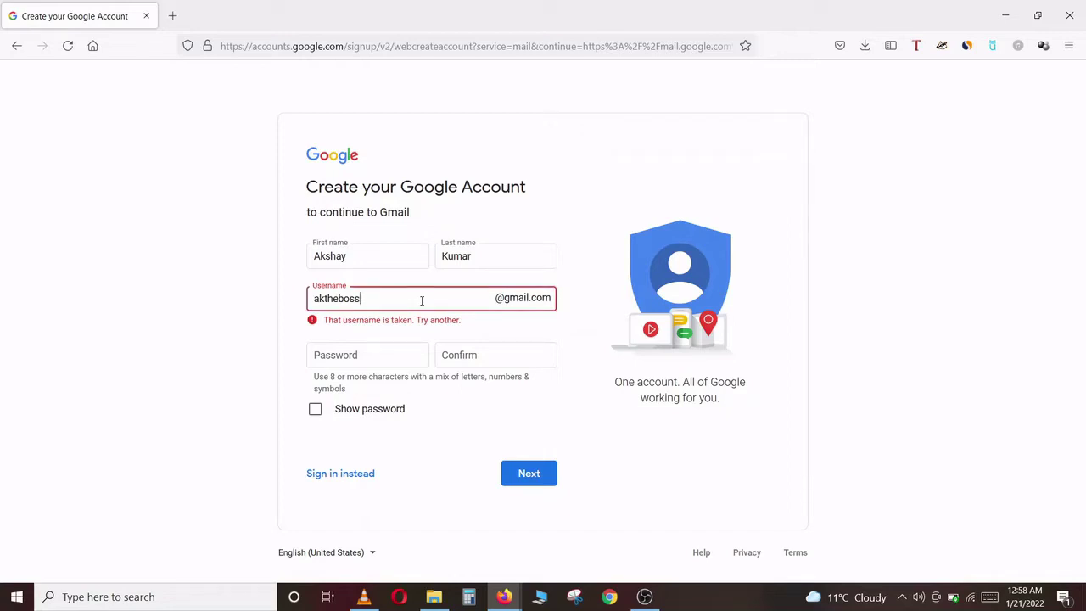
left_click(226, 293)
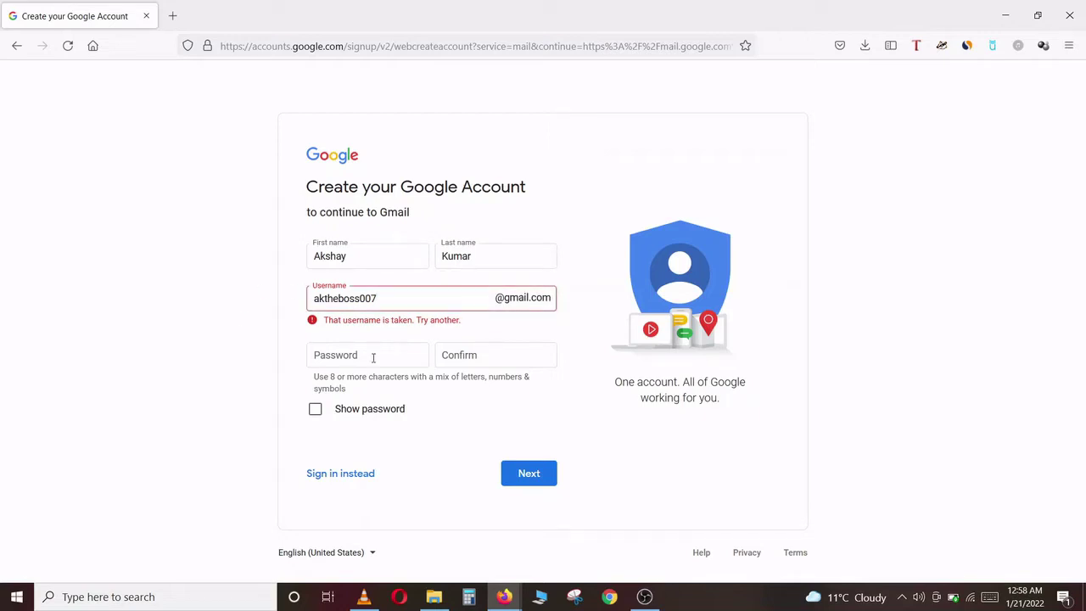
left_click(401, 303)
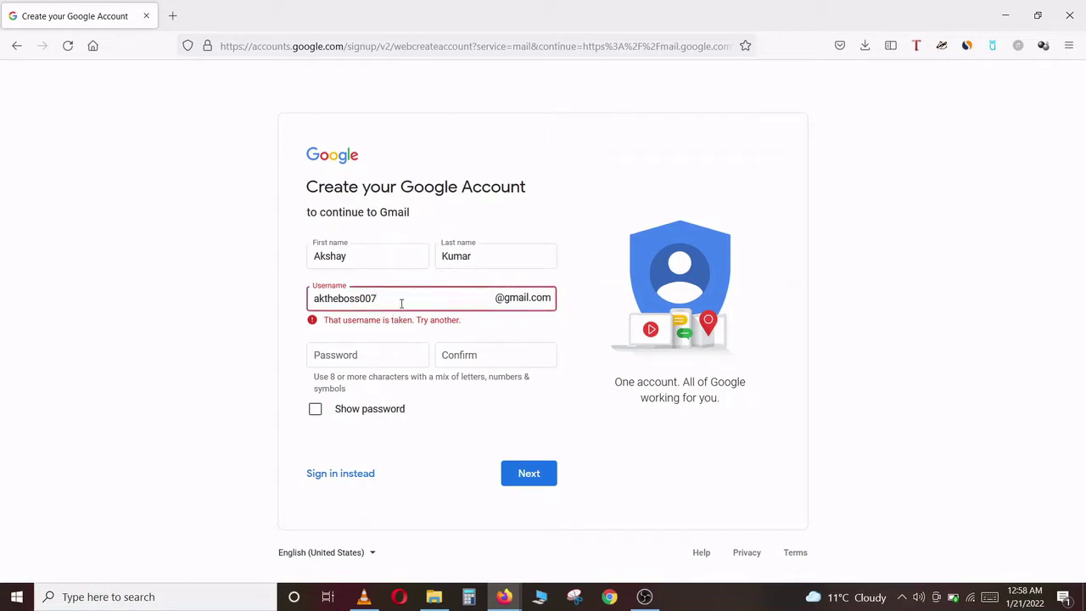
type("00")
left_click(225, 292)
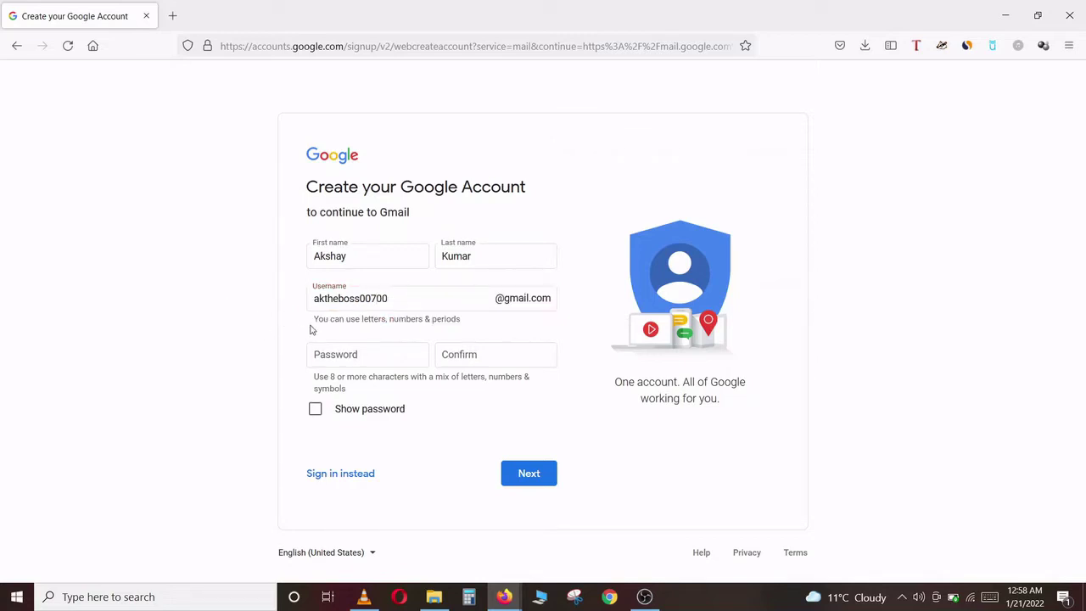
Enter and confirm the account password, then submit the sign-up details
left_click(392, 349)
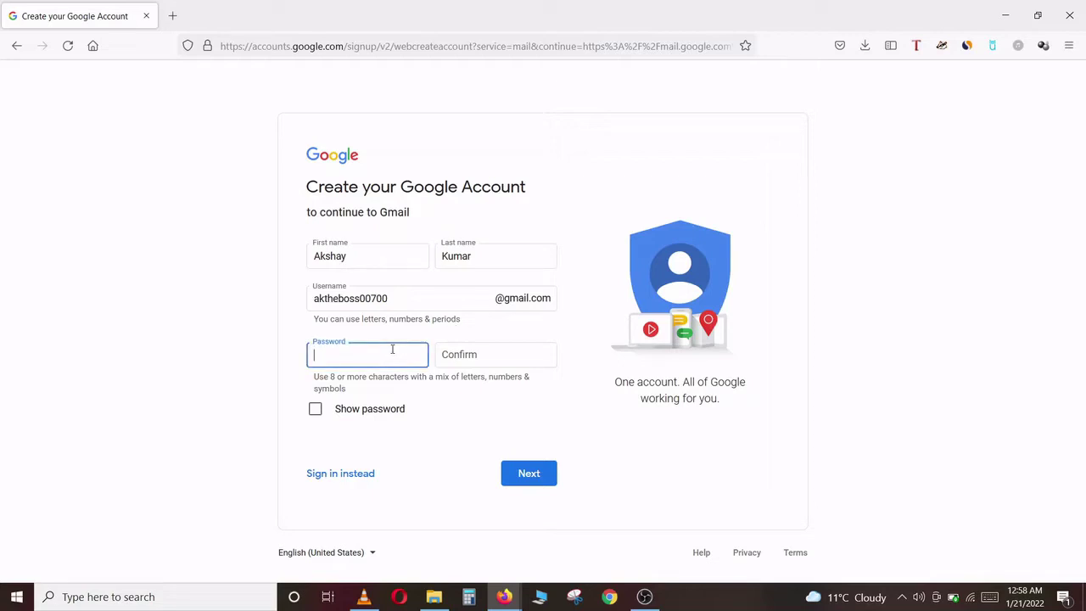
type("•••••••••")
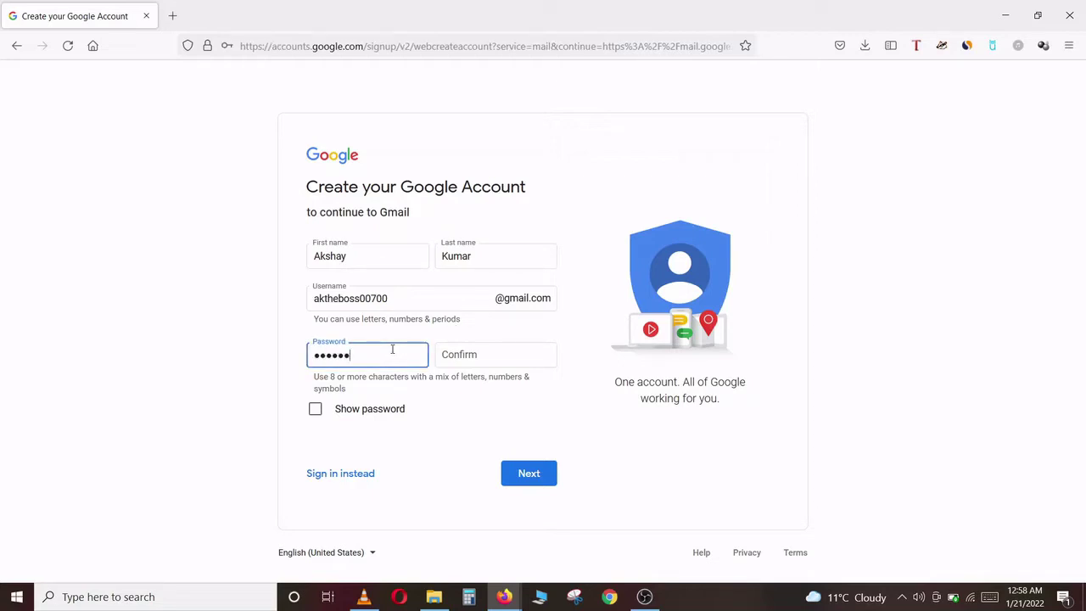
type("•••")
left_click(523, 360)
type("••••••••••")
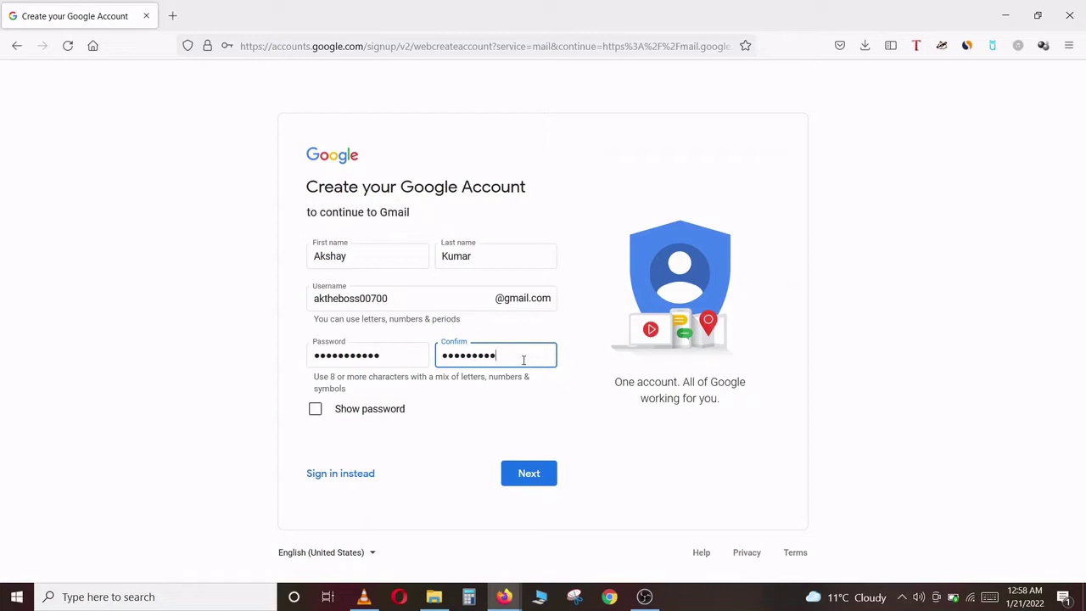
type("••")
left_click(534, 473)
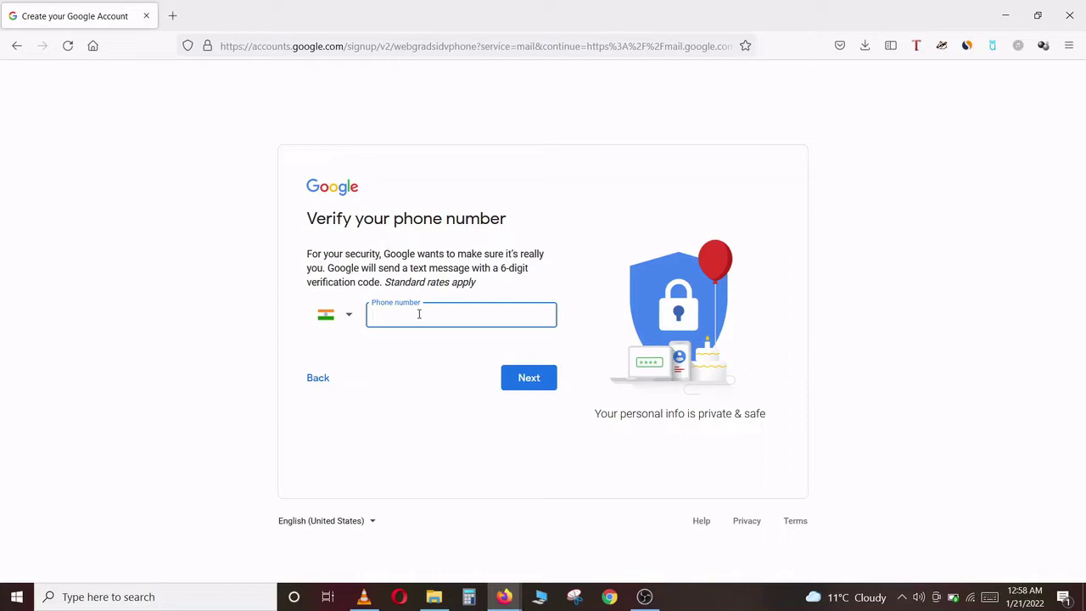
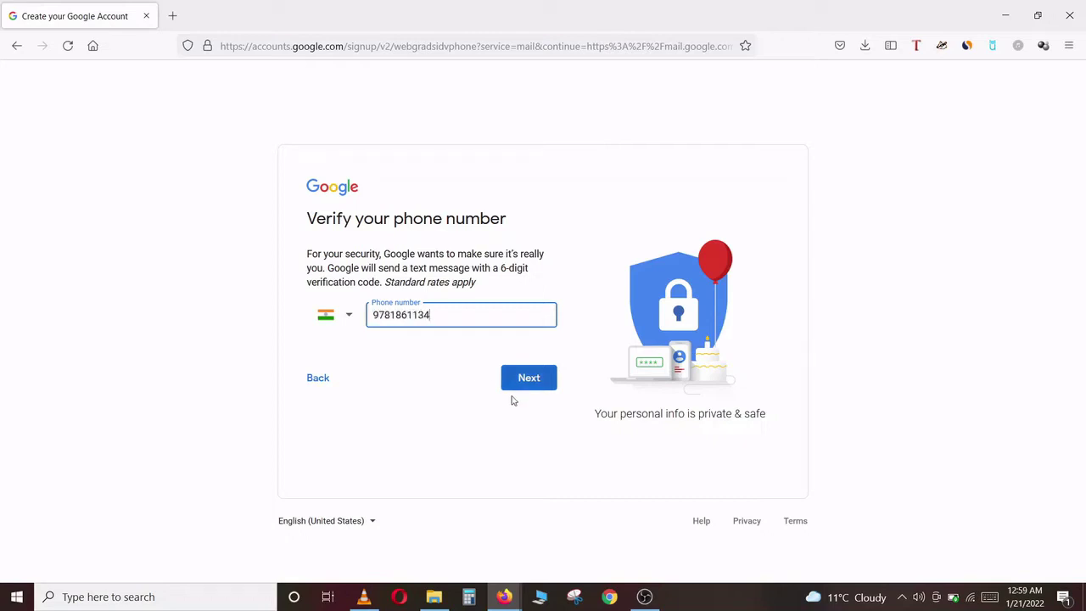
Submit the phone number and enter the six-digit verification code texted to it
left_click(529, 382)
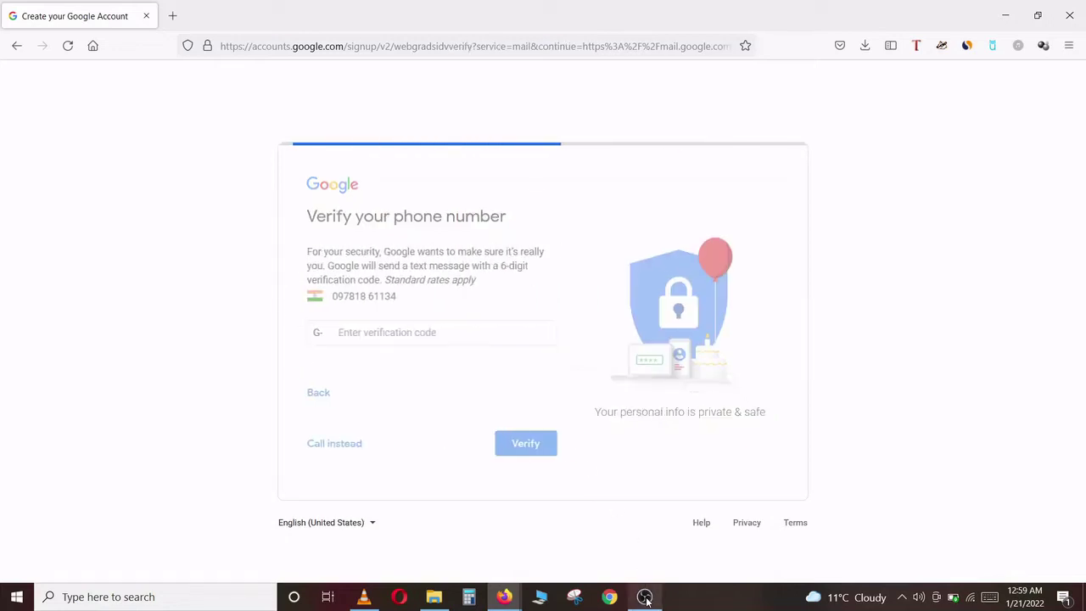
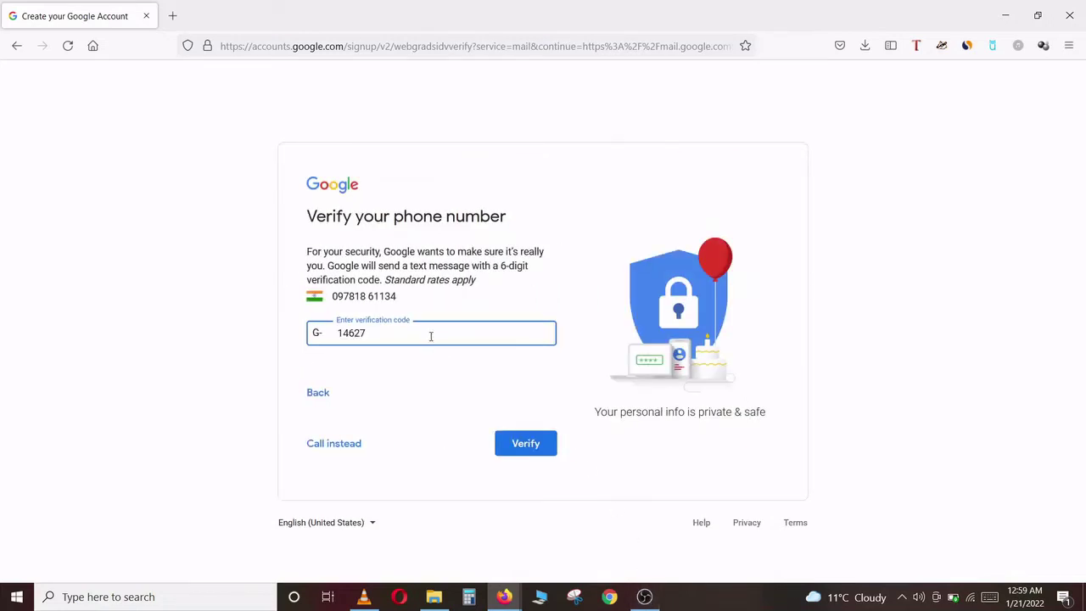
Verify the phone with the code and skip the optional recovery email
left_click(537, 454)
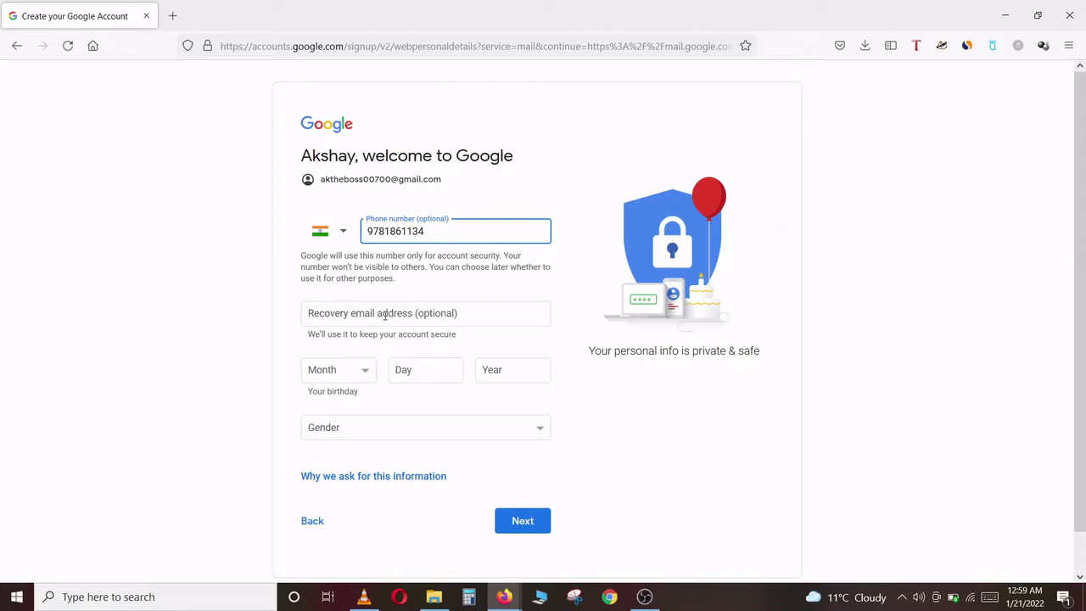
left_click(433, 316)
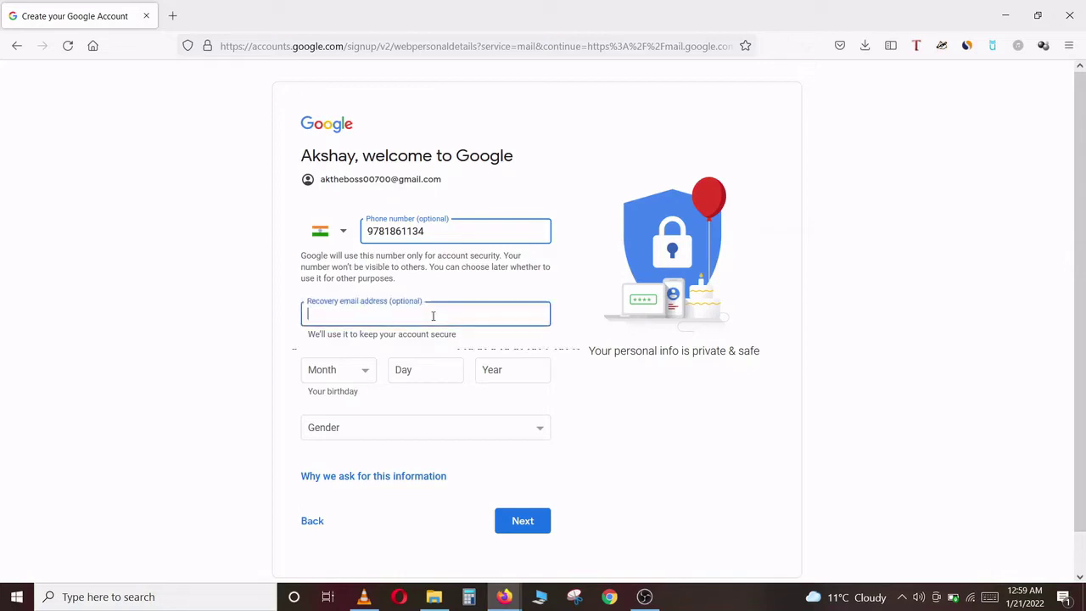
left_click(121, 317)
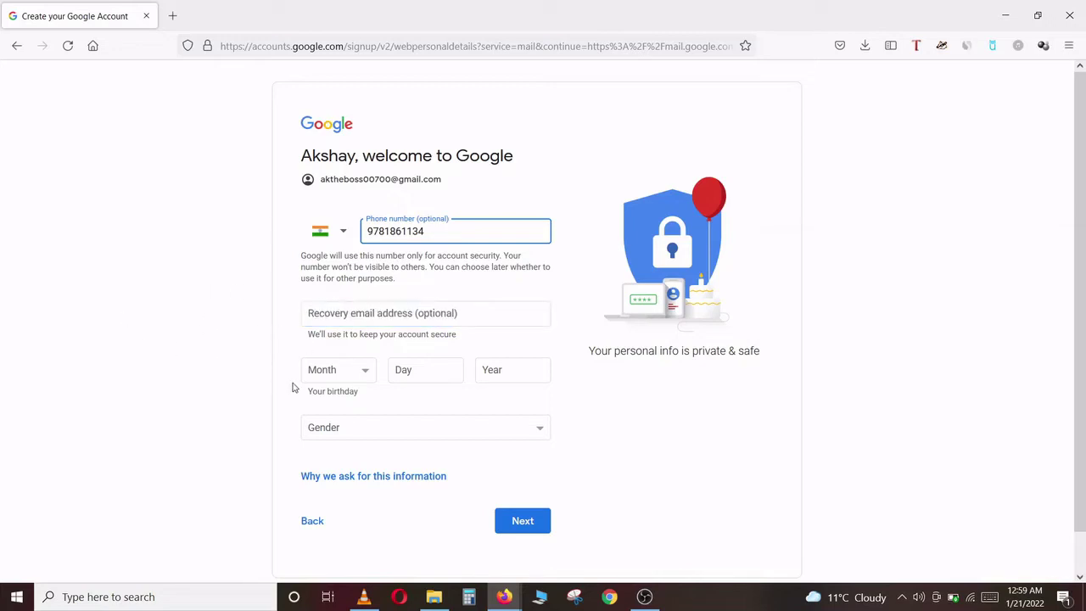
Fill in the birth date, choose Male as gender, and continue
left_click(371, 373)
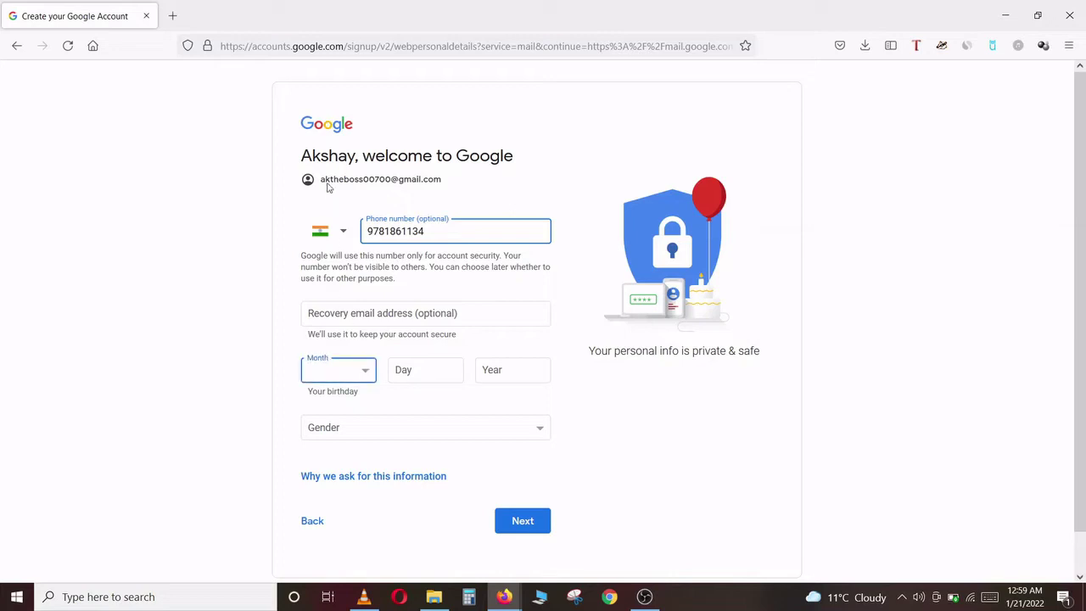
key("Down")
left_click(432, 371)
type("1")
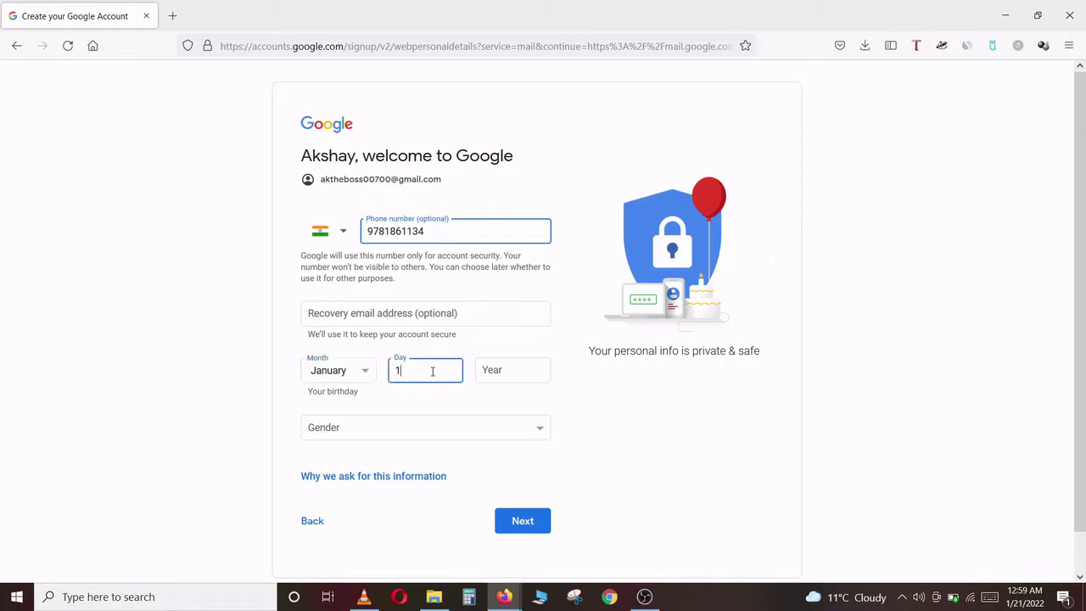
left_click(493, 369)
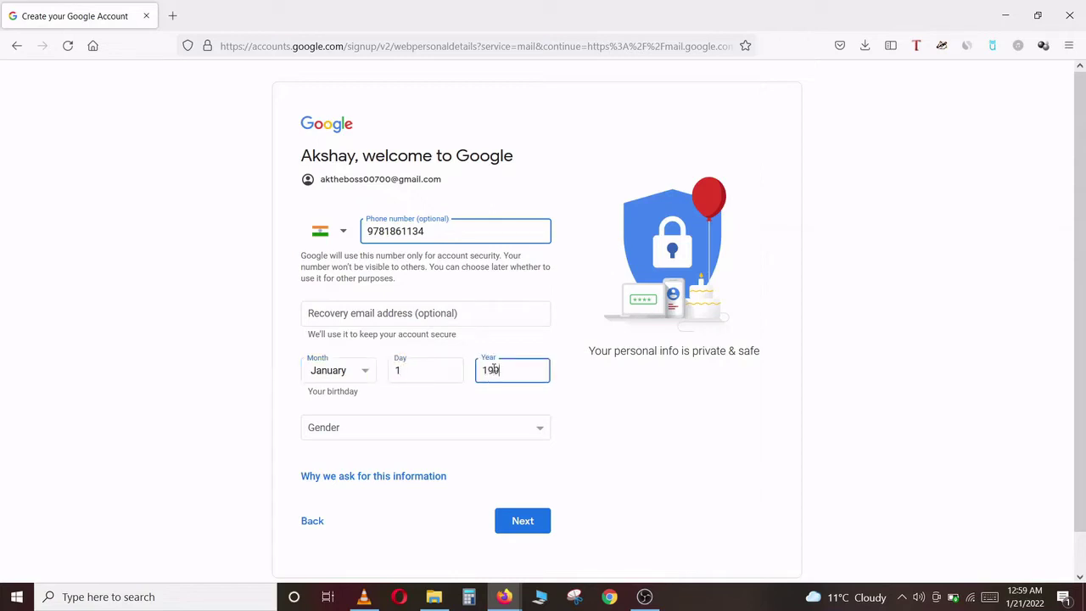
type("6")
key("Tab")
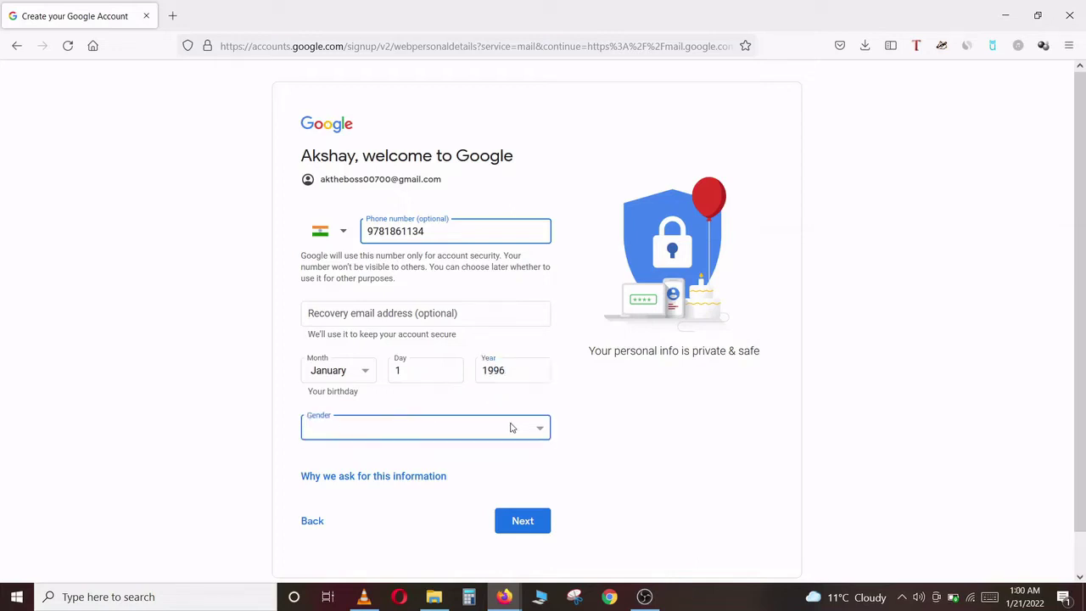
key("m")
left_click(187, 463)
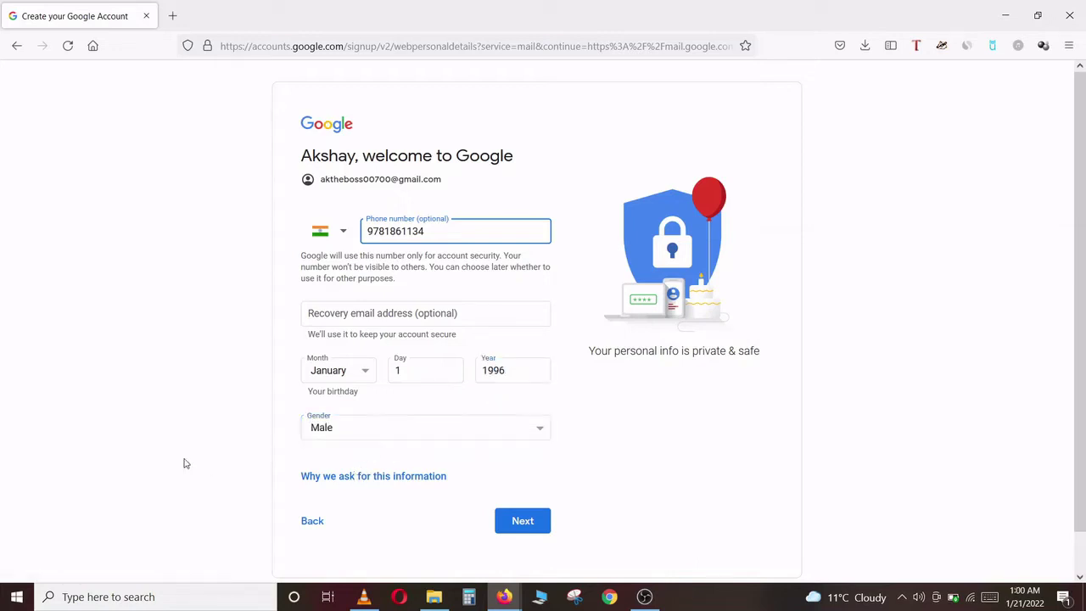
left_click(538, 531)
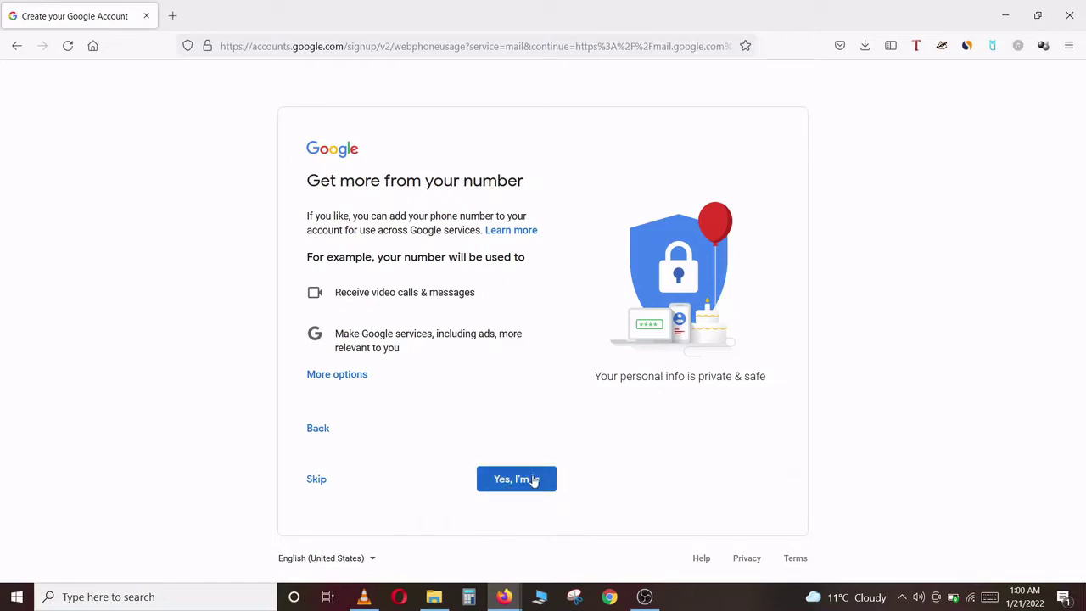
Skip adding the phone number and agree to the Privacy and Terms
left_click(327, 485)
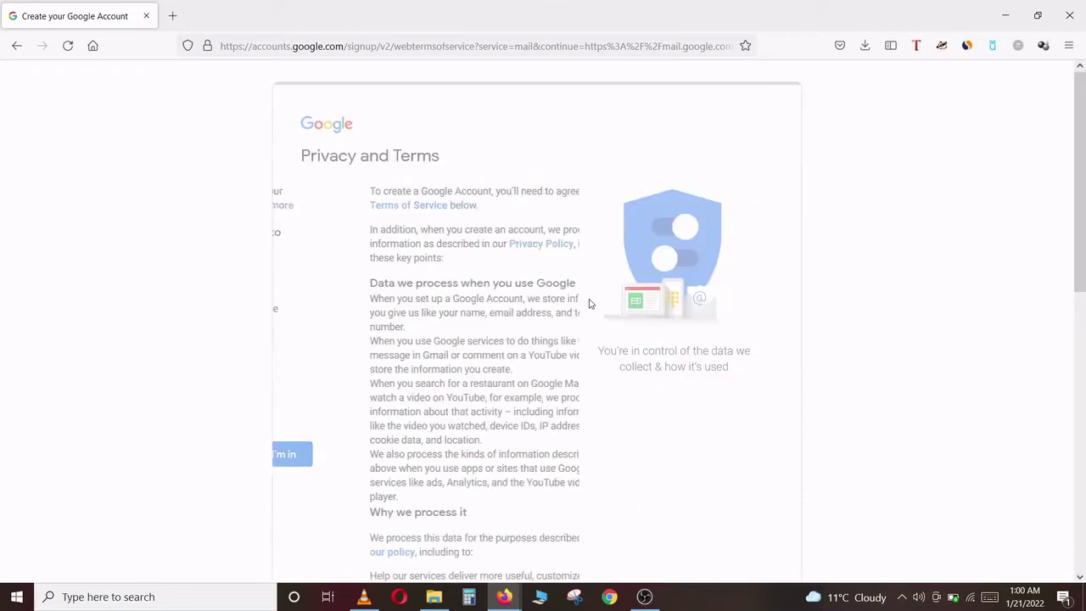
left_click_drag(1082, 222, 1081, 502)
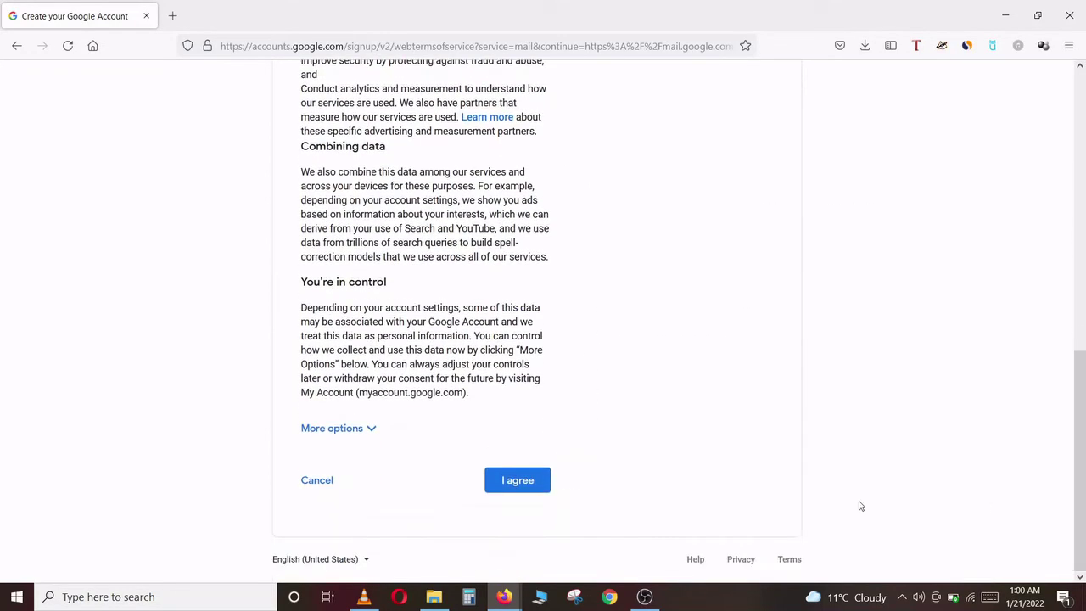
left_click(532, 479)
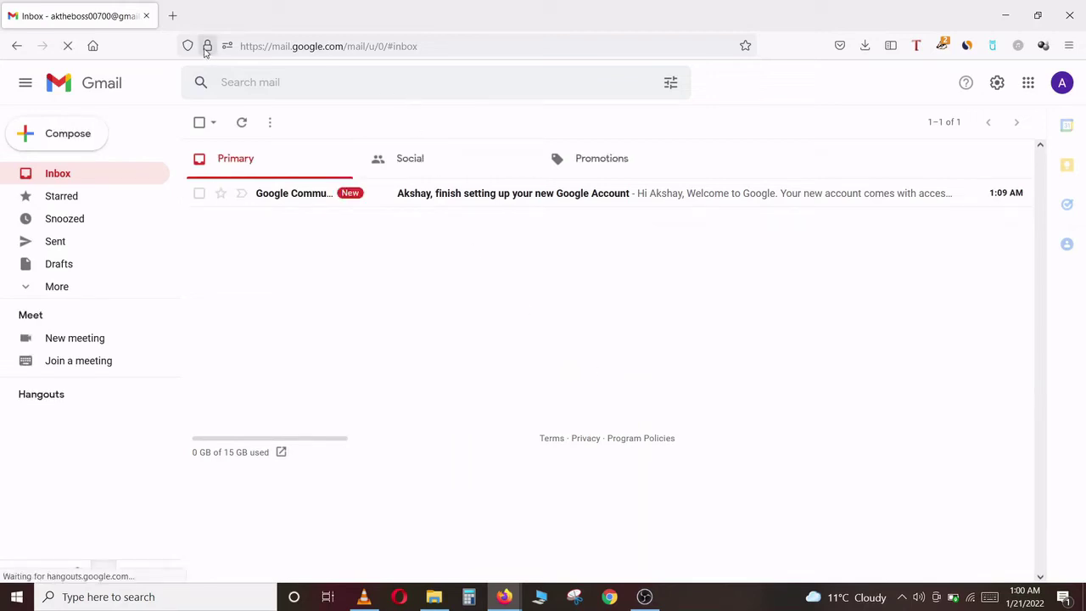
Open youtube.com in a new Firefox tab
left_click(174, 16)
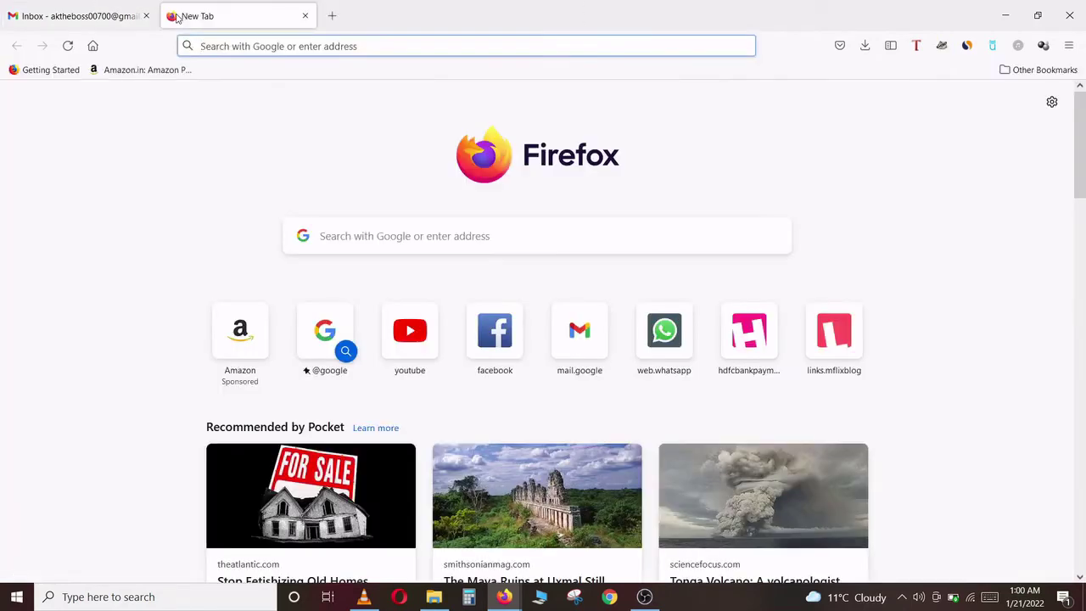
type("youtube.c")
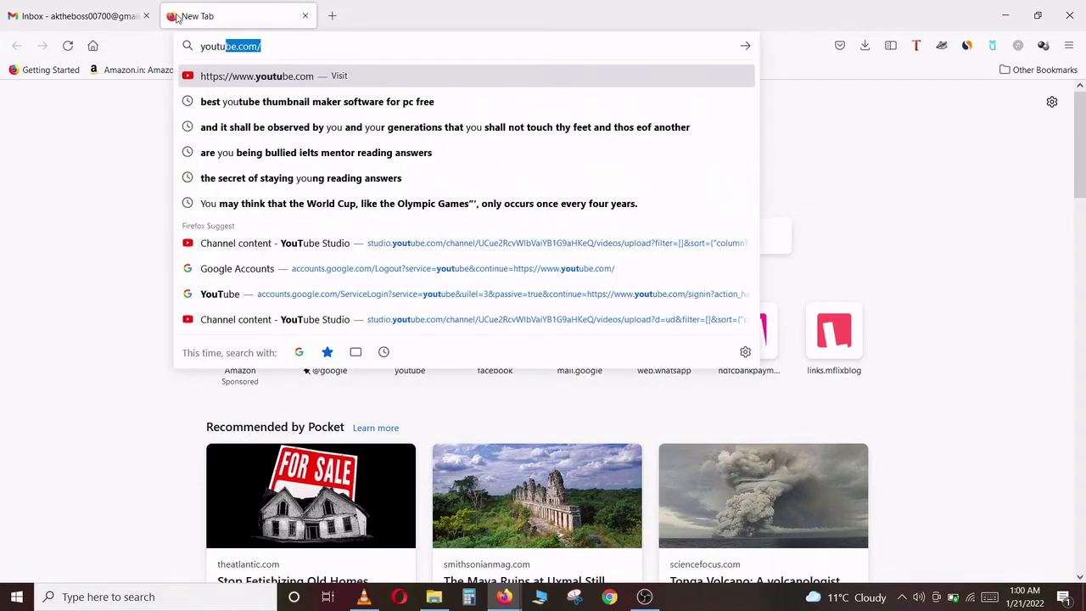
type("om")
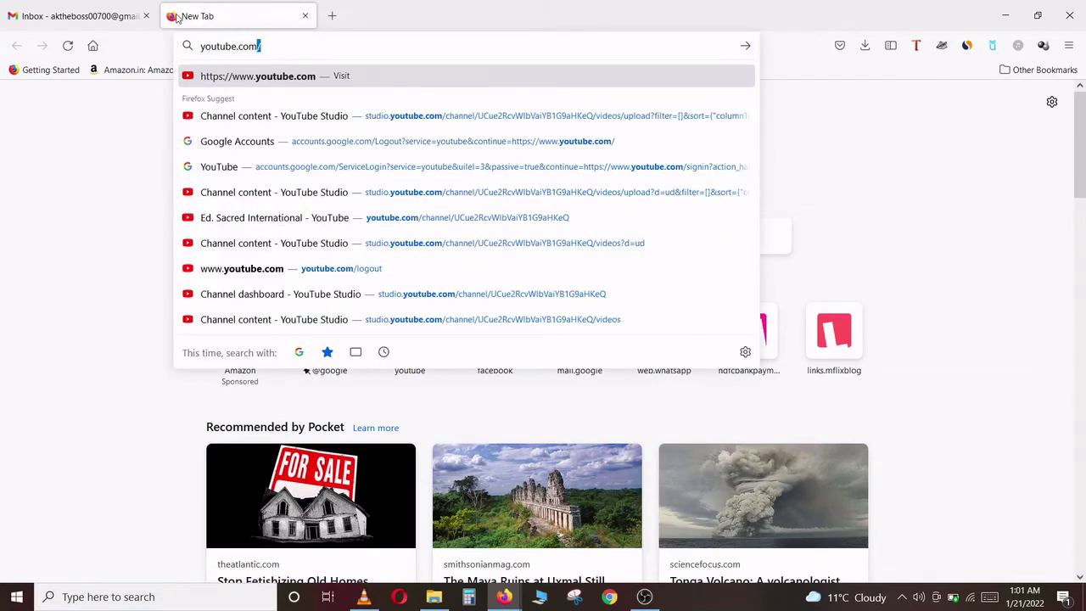
key("Return")
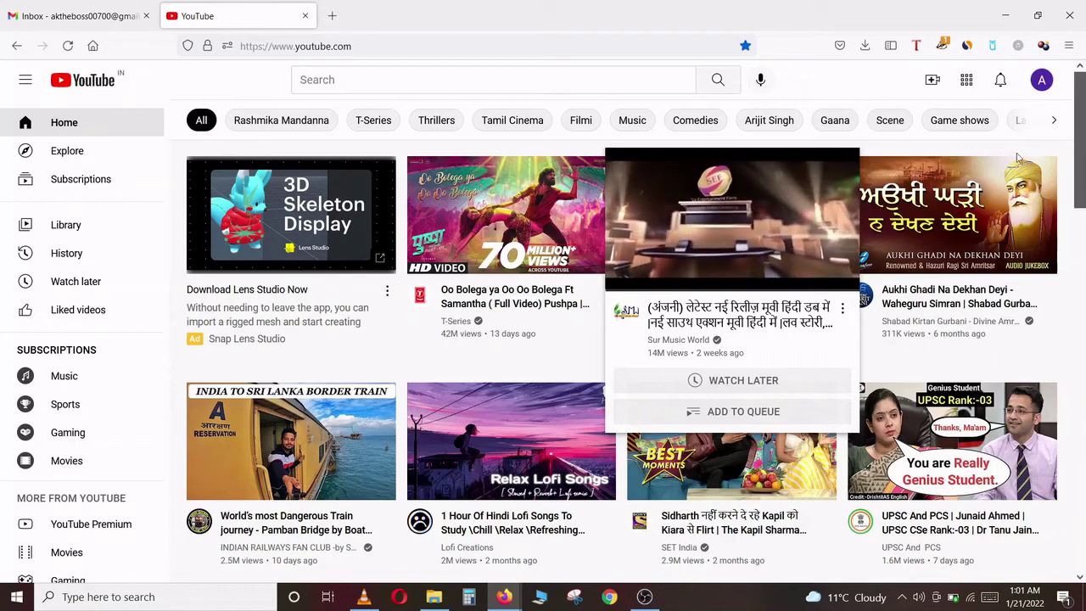
Create a channel from the avatar menu, replacing the prefilled name with 'computer education'
left_click(1047, 81)
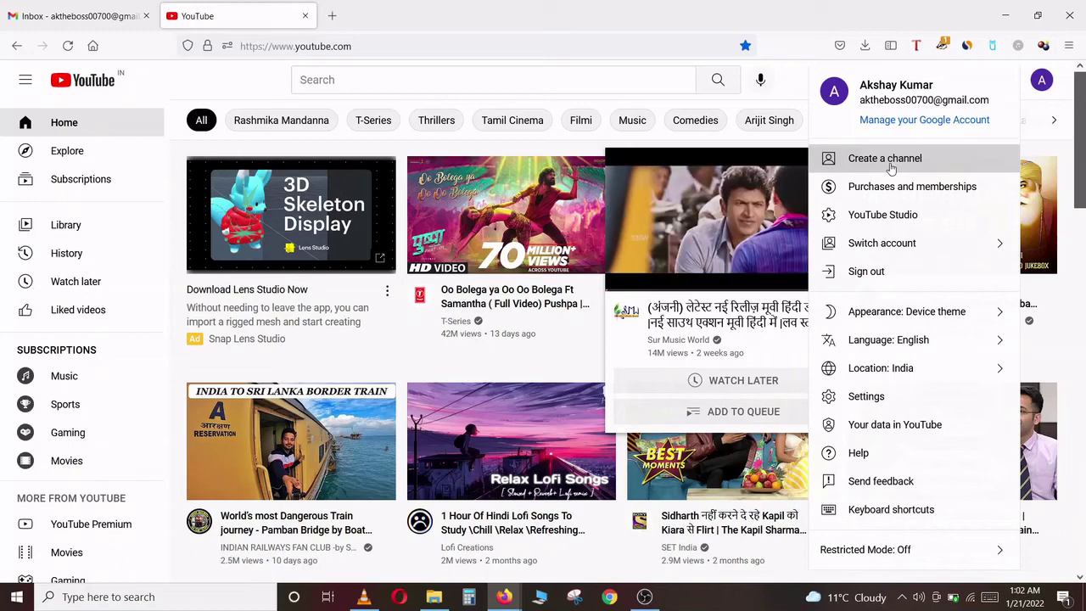
left_click(884, 158)
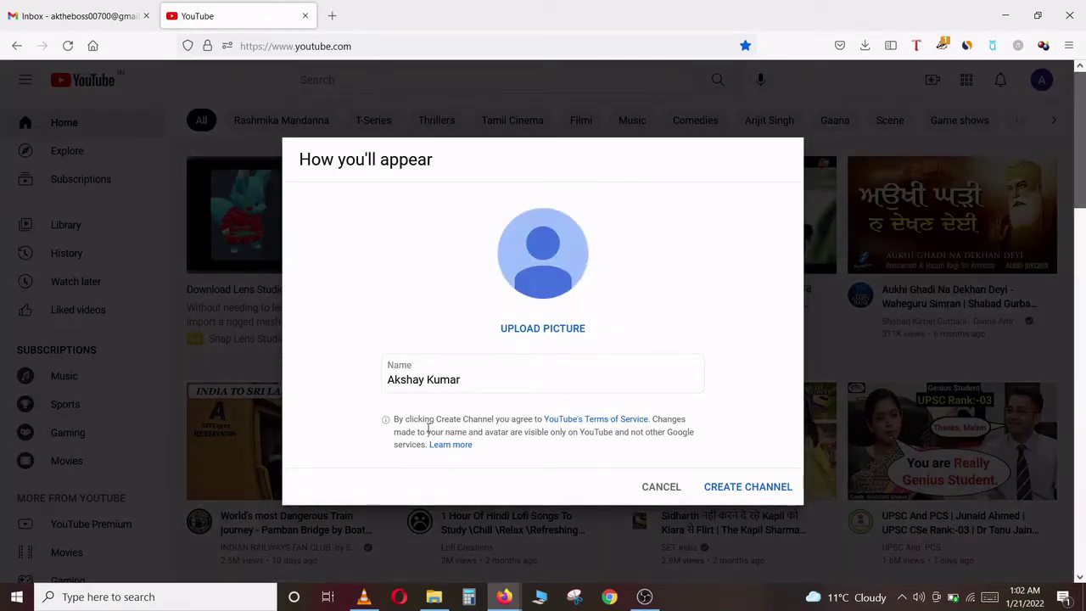
left_click(480, 385)
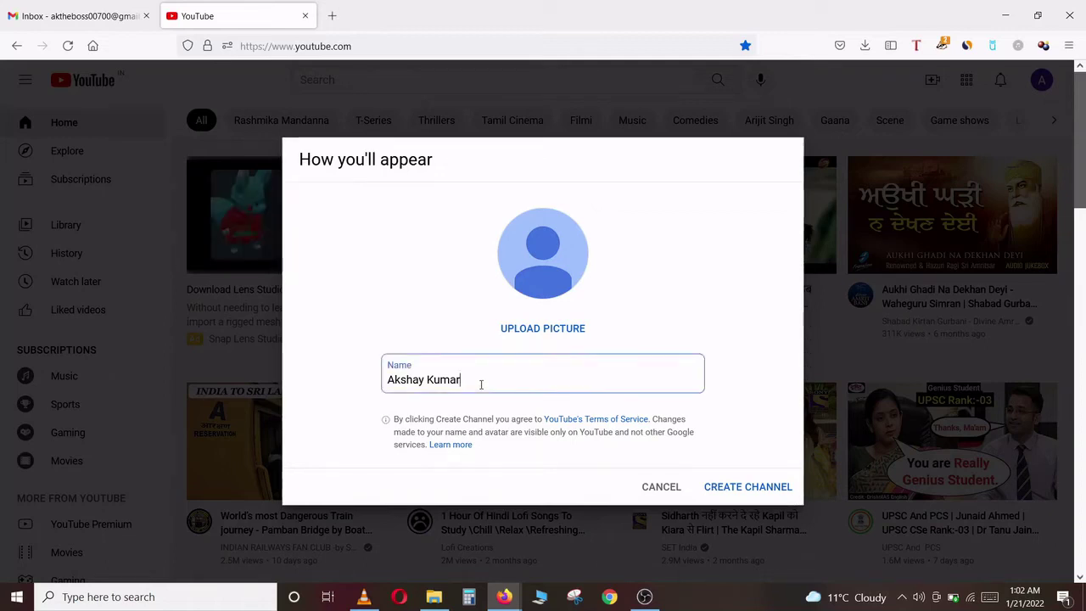
key("BackSpace")
key("BackSpace")
key("BackSpace")
key("BackSpace")
key("BackSpace")
key("BackSpace")
key("BackSpace")
key("BackSpace")
key("BackSpace")
key("BackSpace")
key("BackSpace")
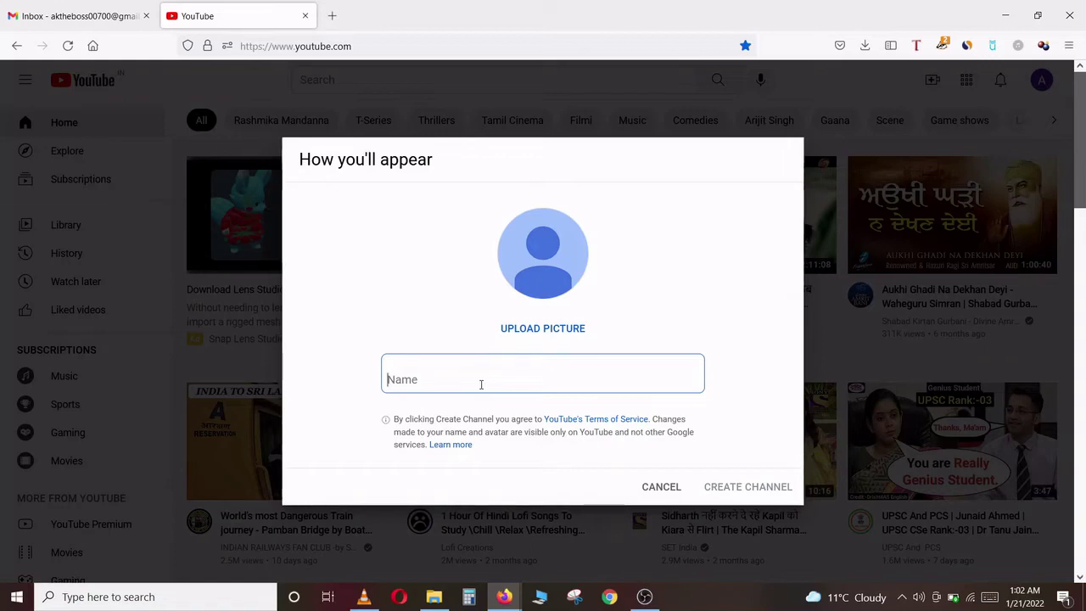
type("computer ")
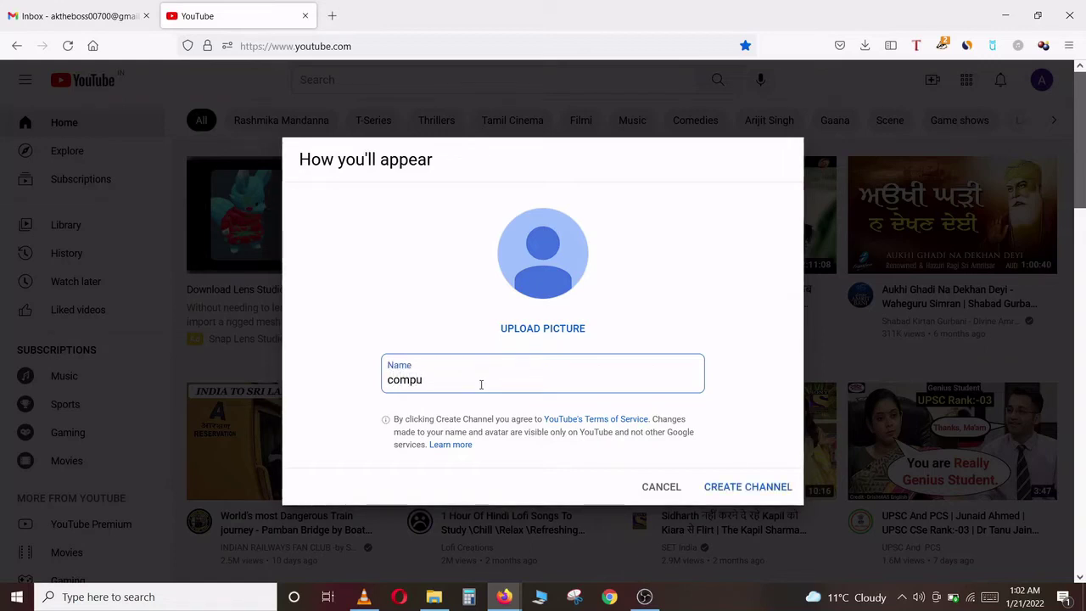
type("educato")
type("ion")
left_click(775, 487)
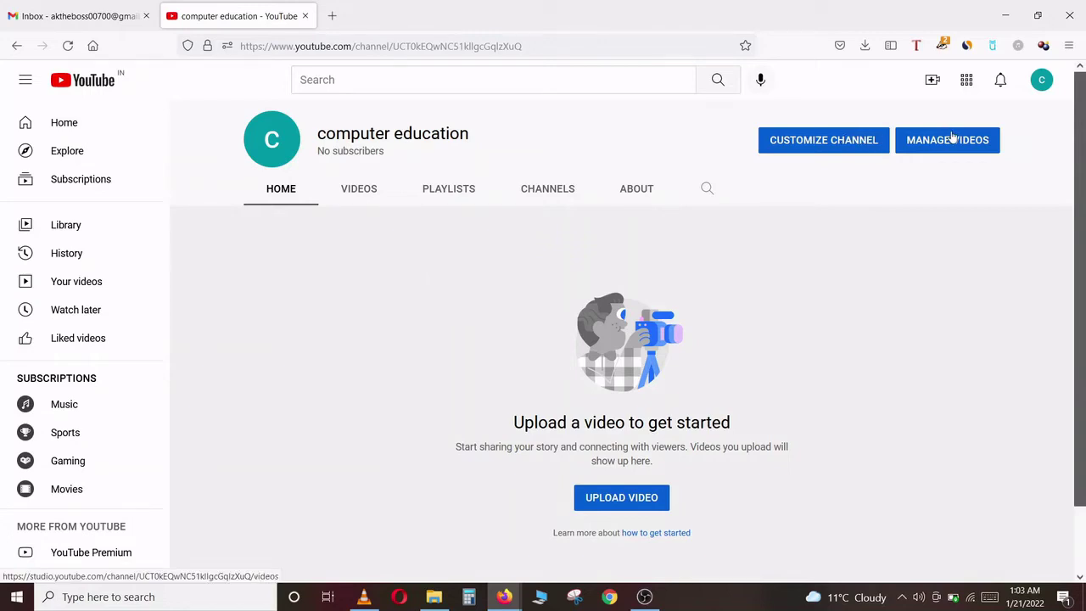
Go to channel customization, dismiss the welcome and dark-theme notices, and open Settings
left_click(830, 144)
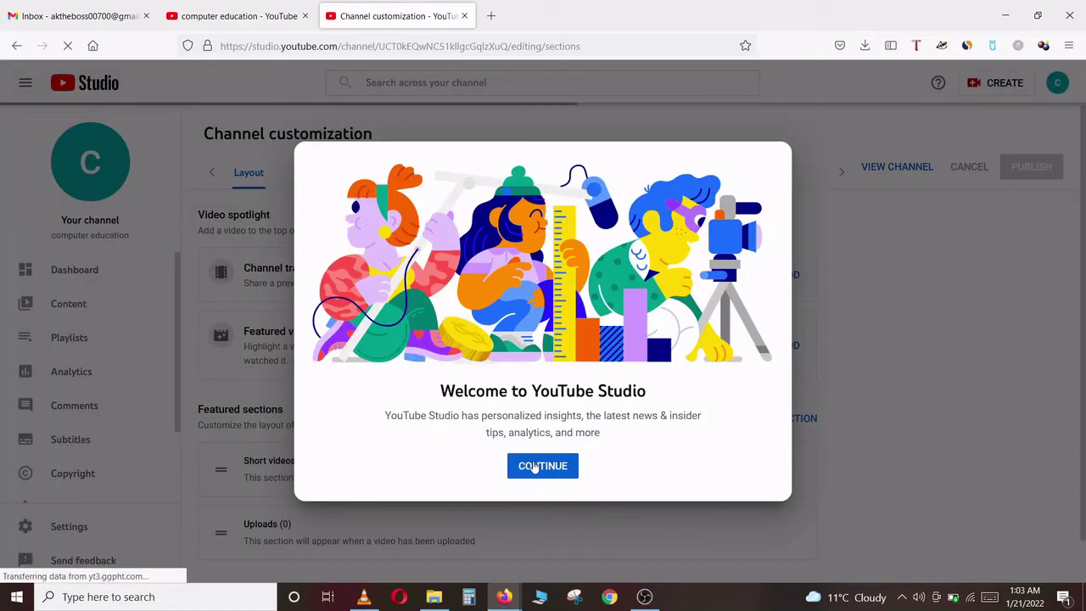
left_click(533, 467)
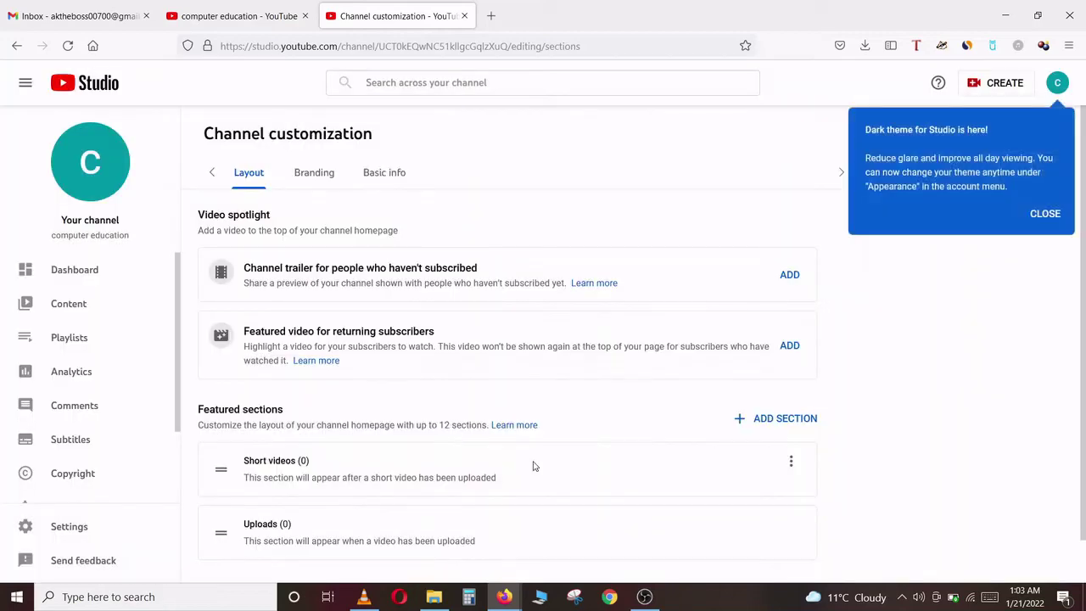
left_click(1053, 222)
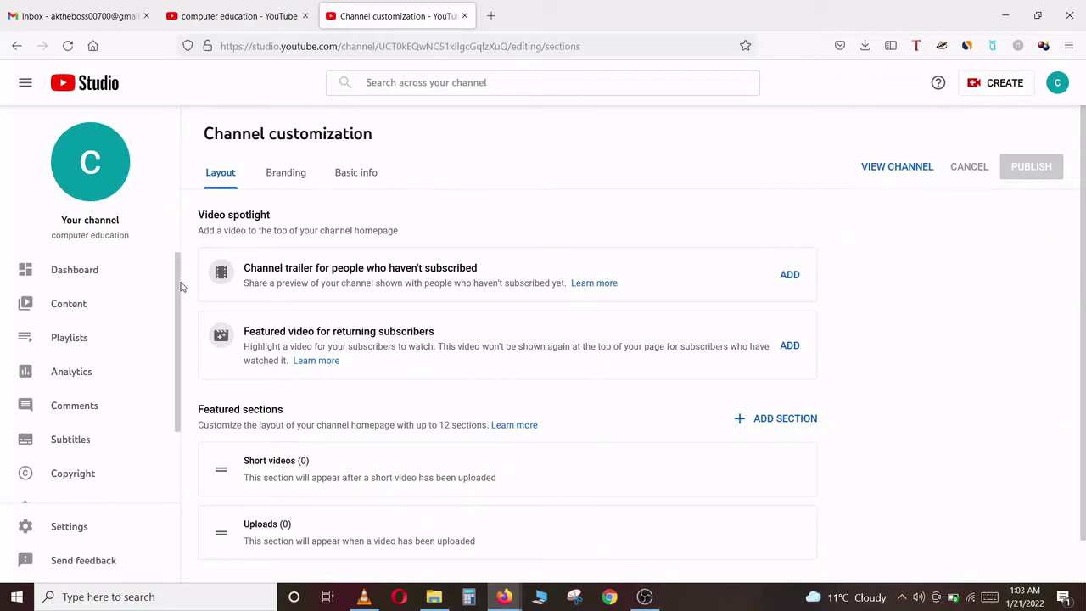
scroll(93, 424, "down", 1)
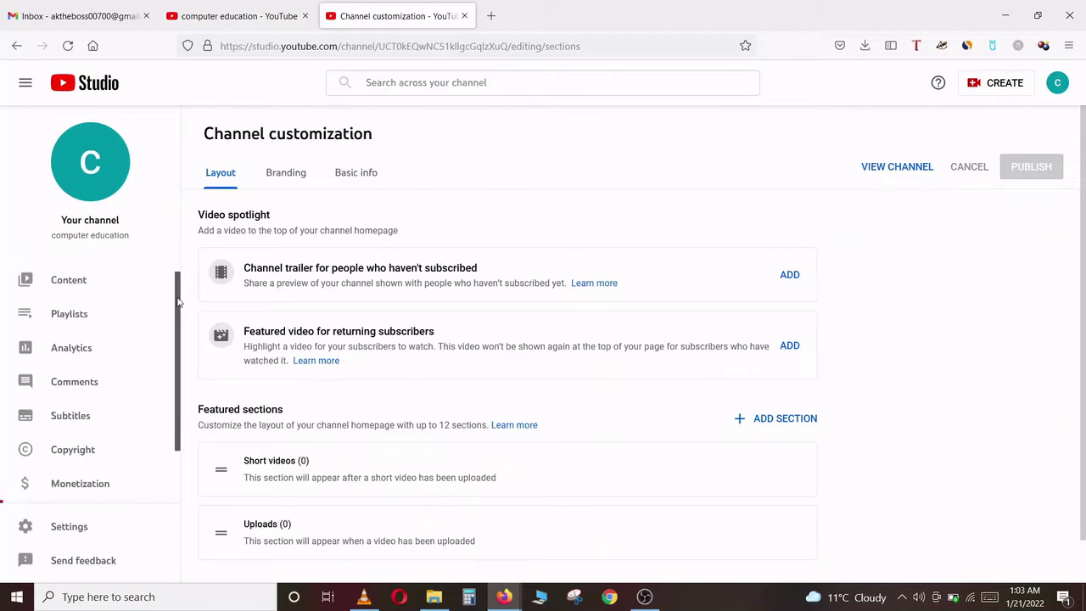
left_click(70, 527)
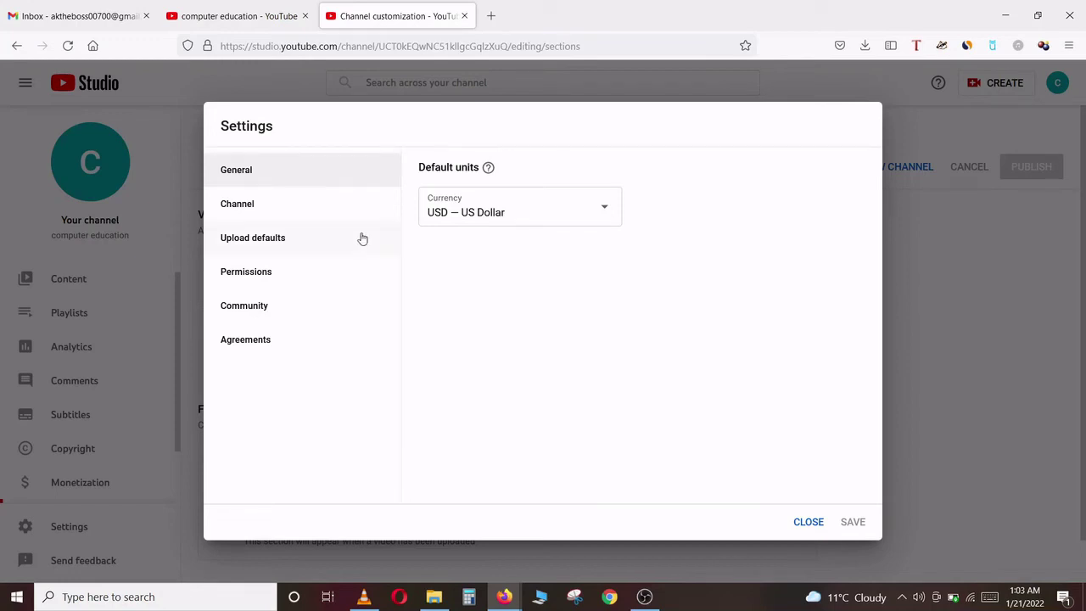
In the Channel settings, pick India as the country of residence
left_click(268, 215)
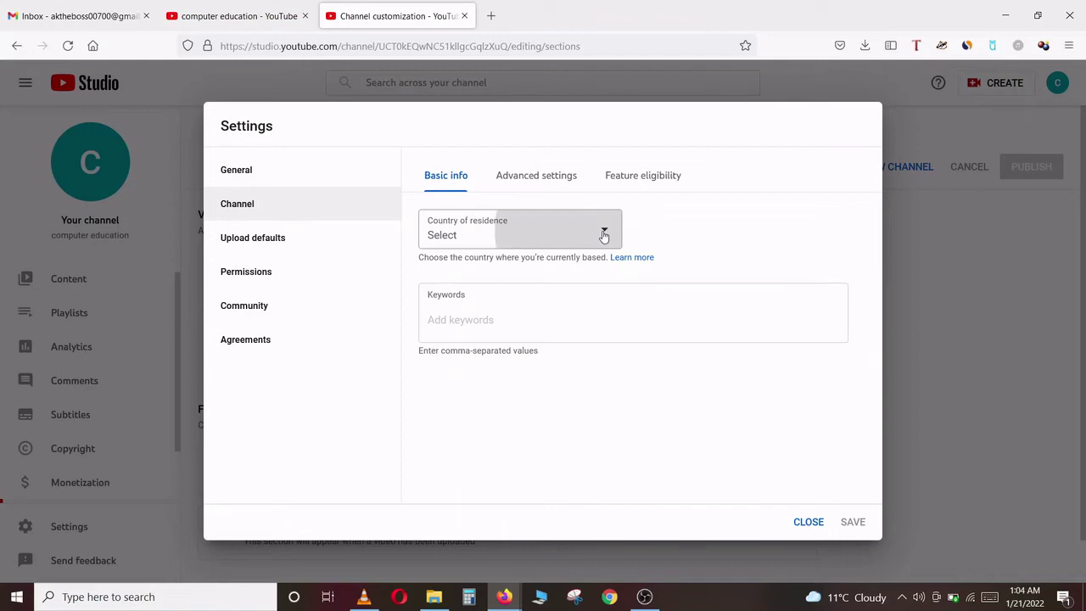
left_click(603, 235)
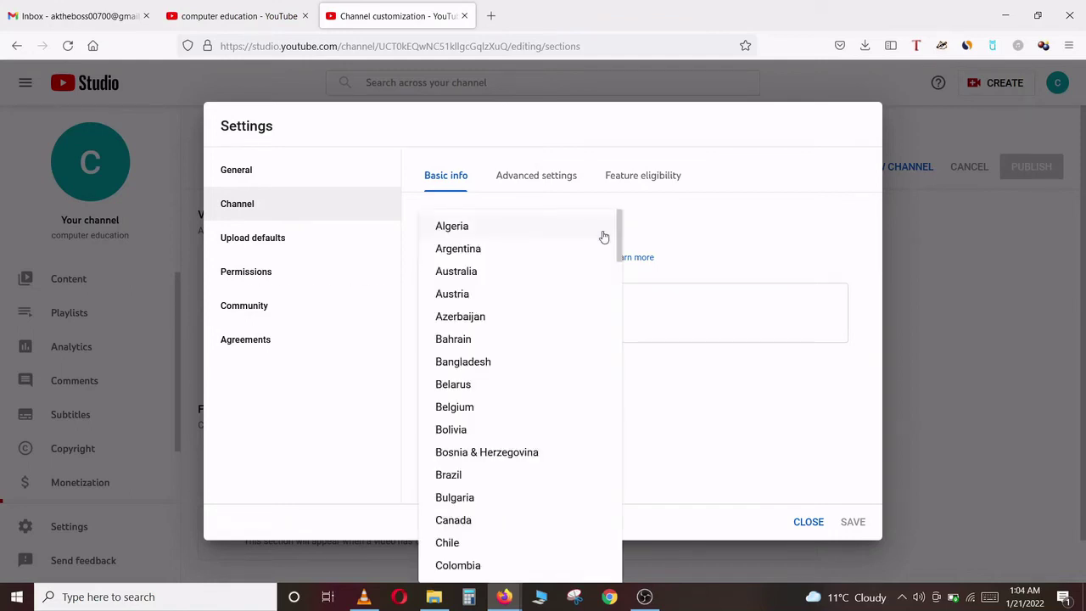
left_click_drag(619, 238, 622, 345)
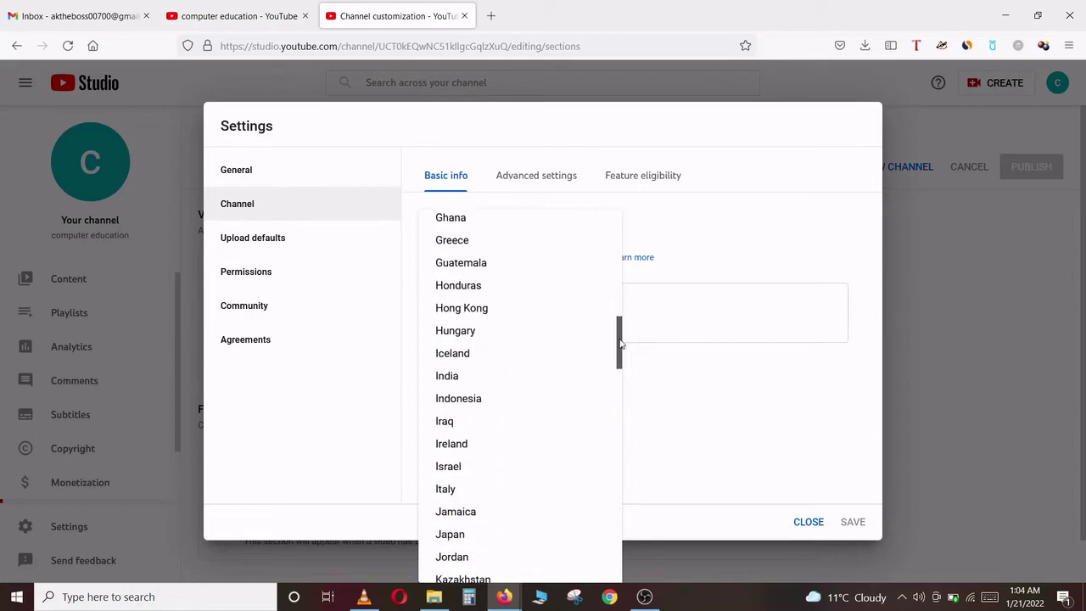
left_click(458, 375)
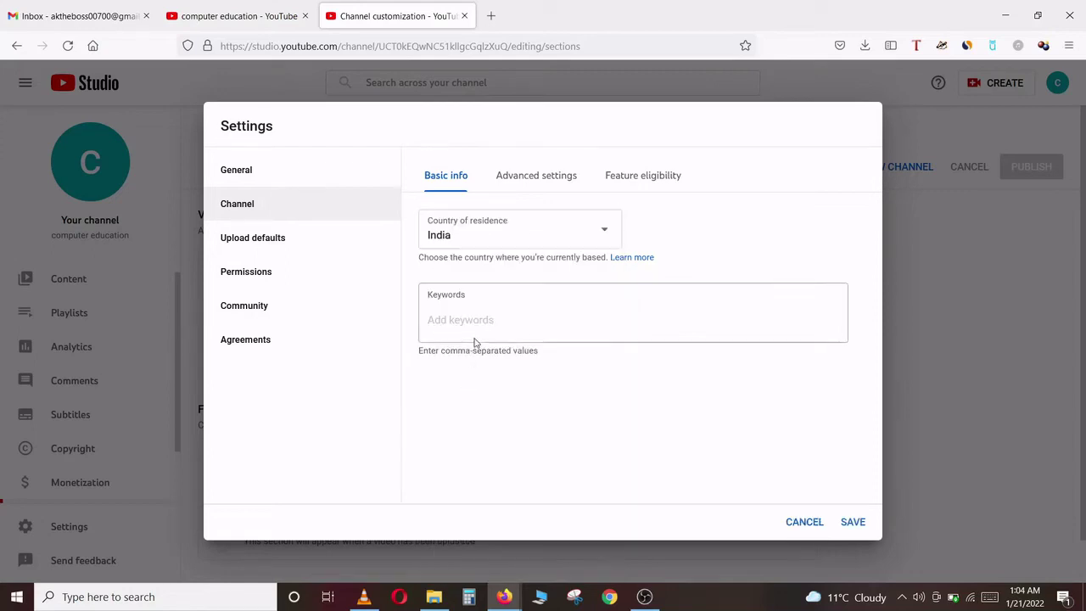
left_click(474, 320)
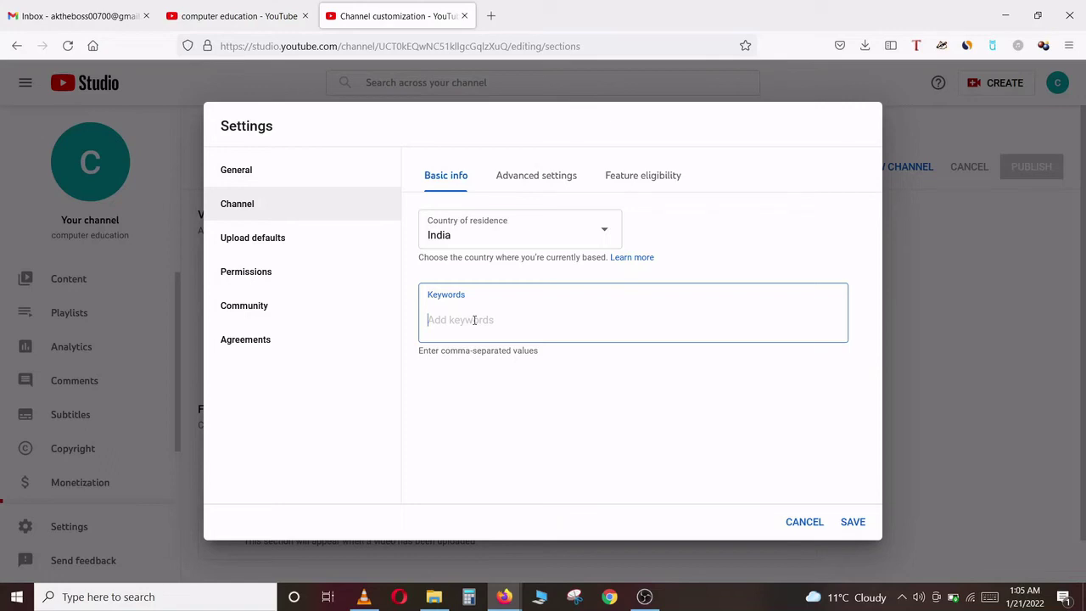
Enter the keywords computer education, tutorials, tricks and tips in the Keywords field
type("computer education,")
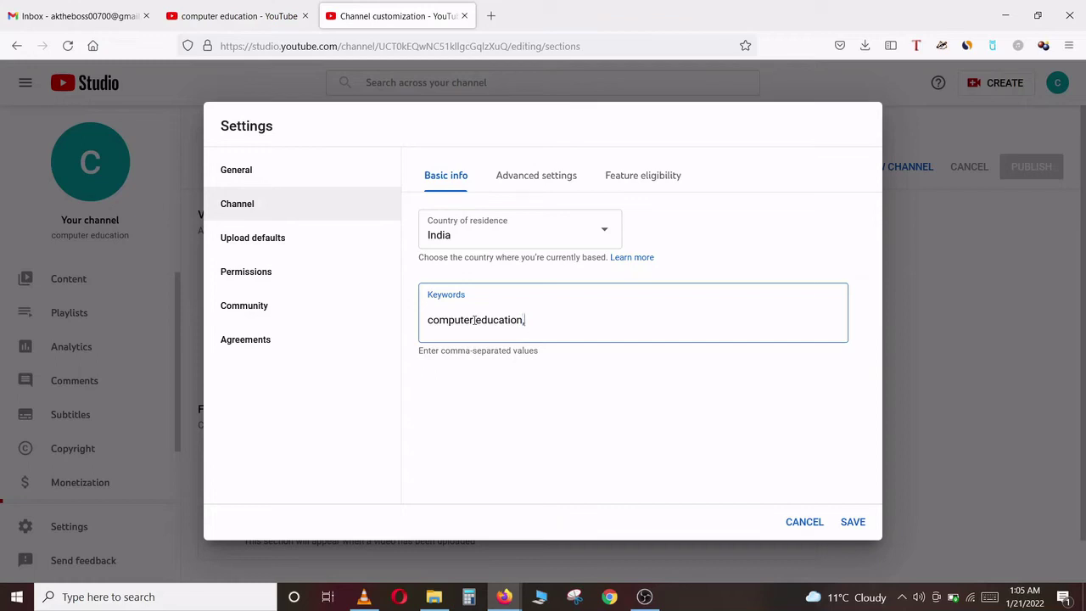
key("Return")
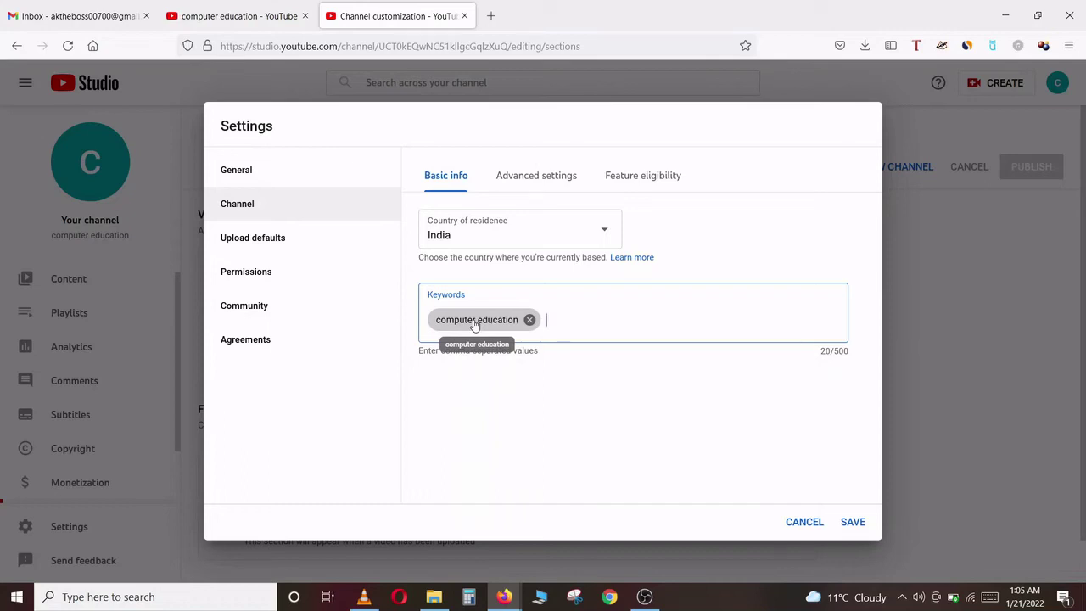
type("tutorials")
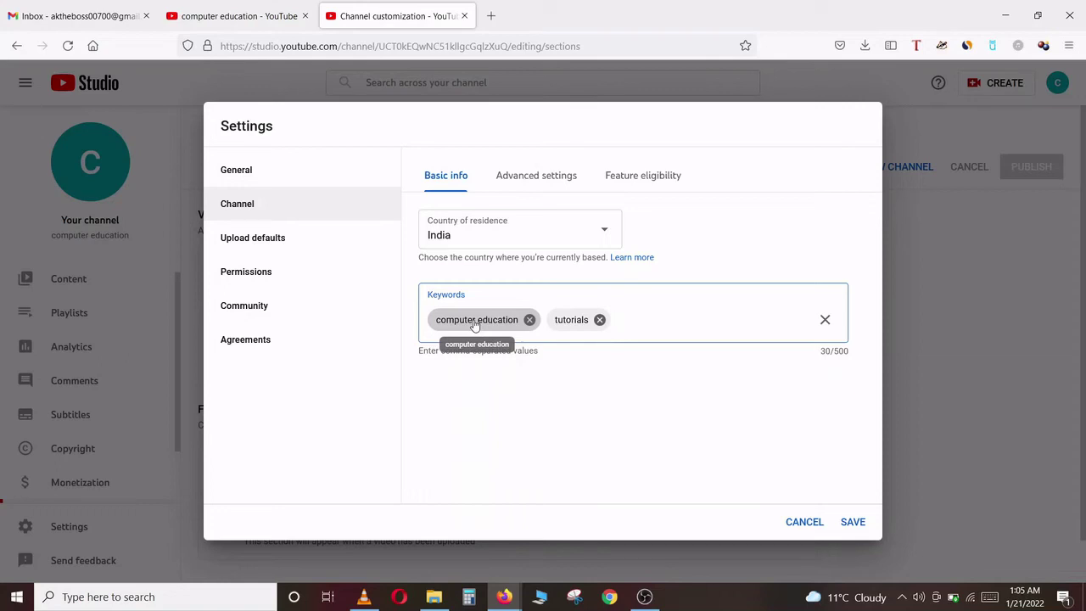
type(",tricks")
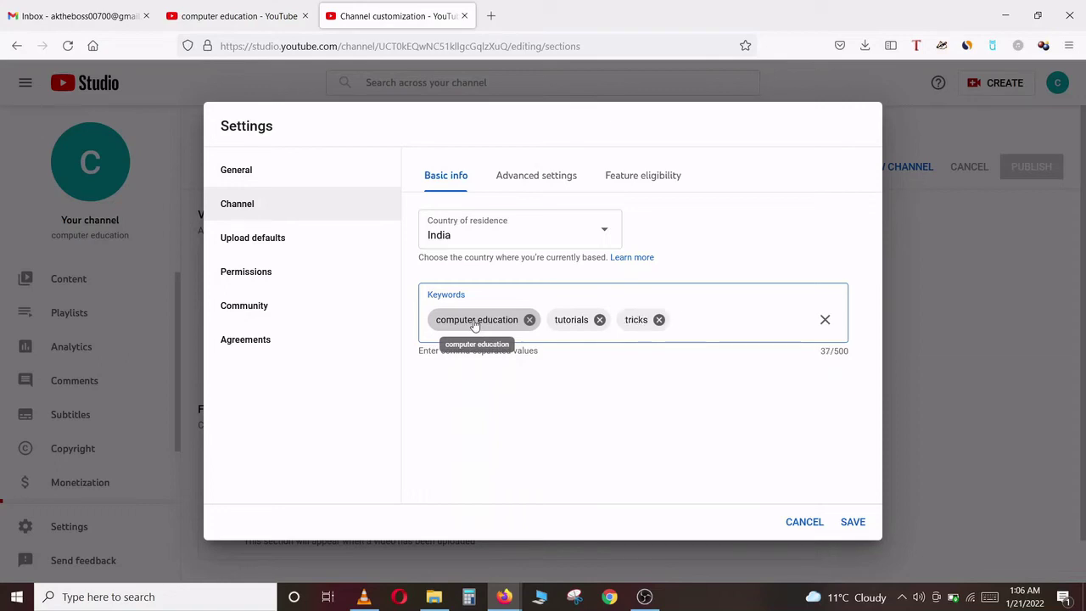
type(",tips,")
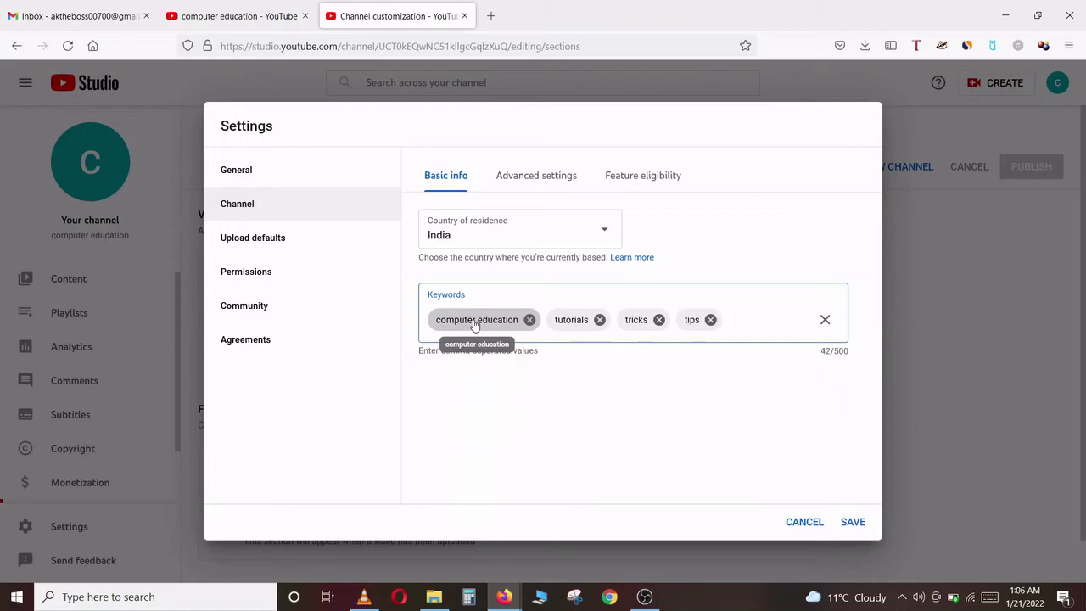
In Advanced settings, uncheck 'Display the number of people subscribed to my channel'
left_click(535, 181)
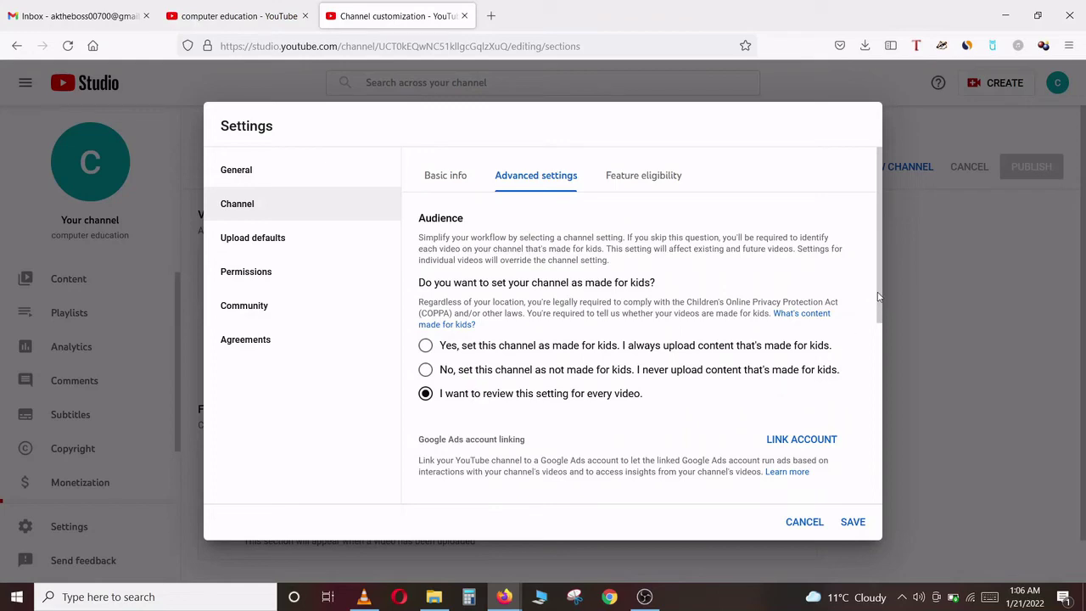
left_click_drag(880, 293, 880, 446)
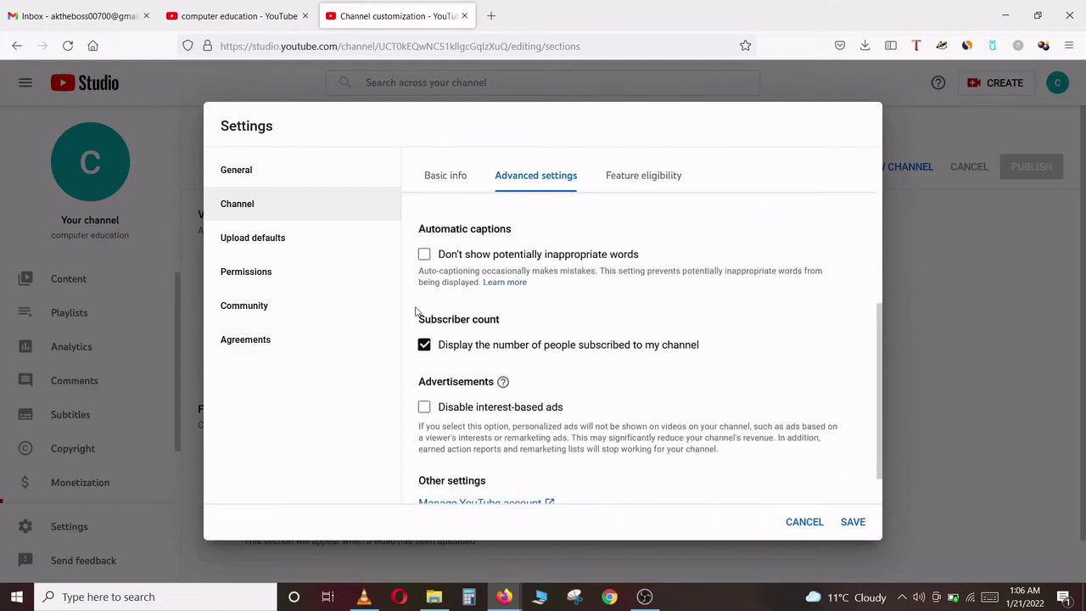
left_click_drag(573, 307, 635, 368)
left_click(637, 370)
left_click(424, 346)
Bring up the Feature eligibility overview listing Standard, Intermediate and Advanced features
left_click_drag(880, 341, 882, 381)
scroll(882, 381, "up", 10)
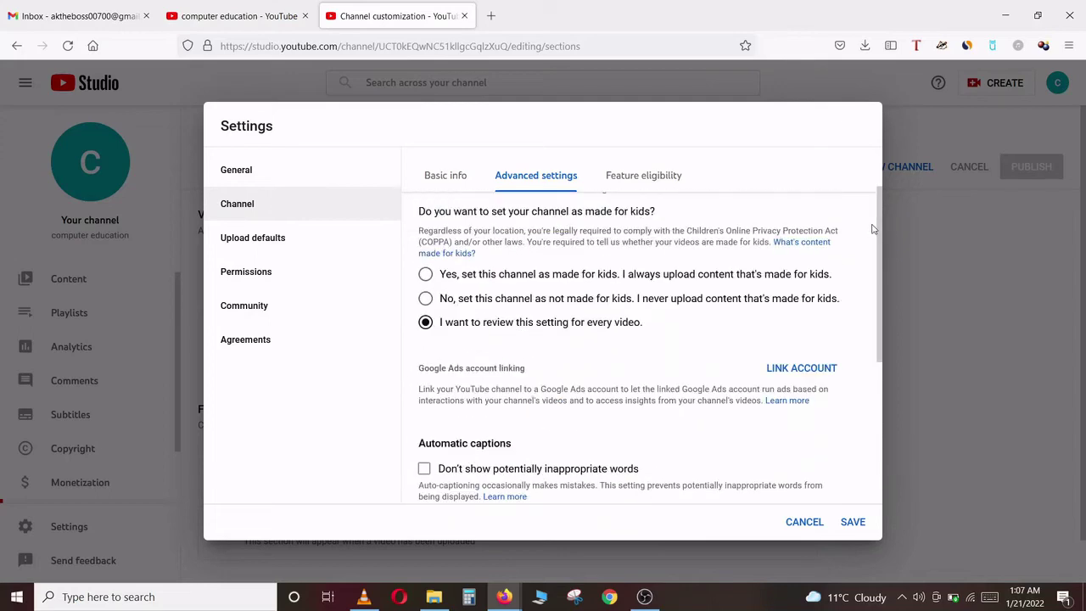
left_click(622, 177)
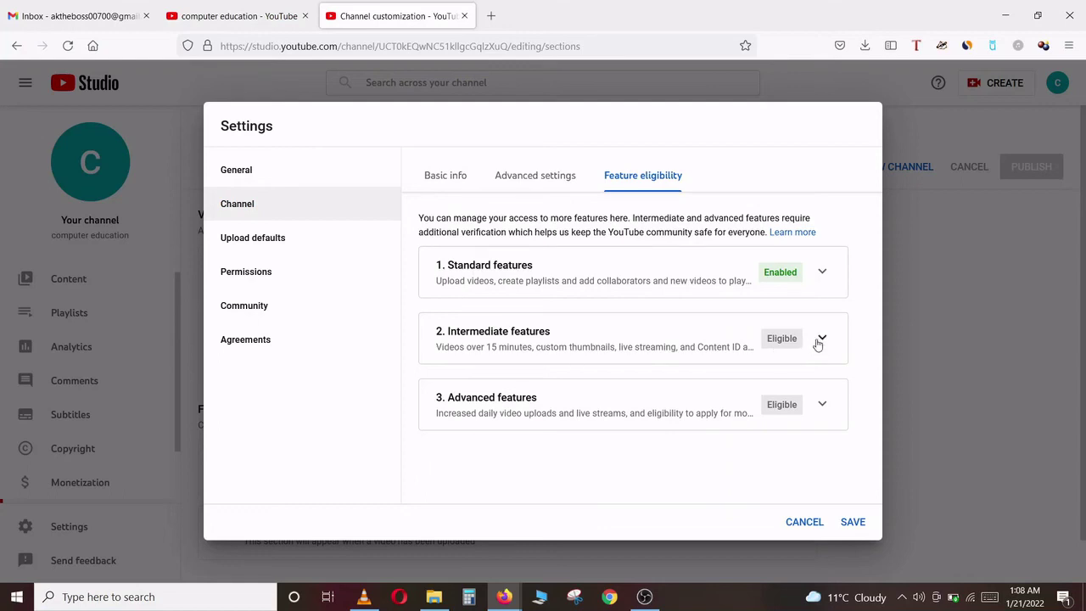
Expand Intermediate features (longer videos, custom thumbnails, live streaming) and start phone verification in a new tab
left_click(821, 339)
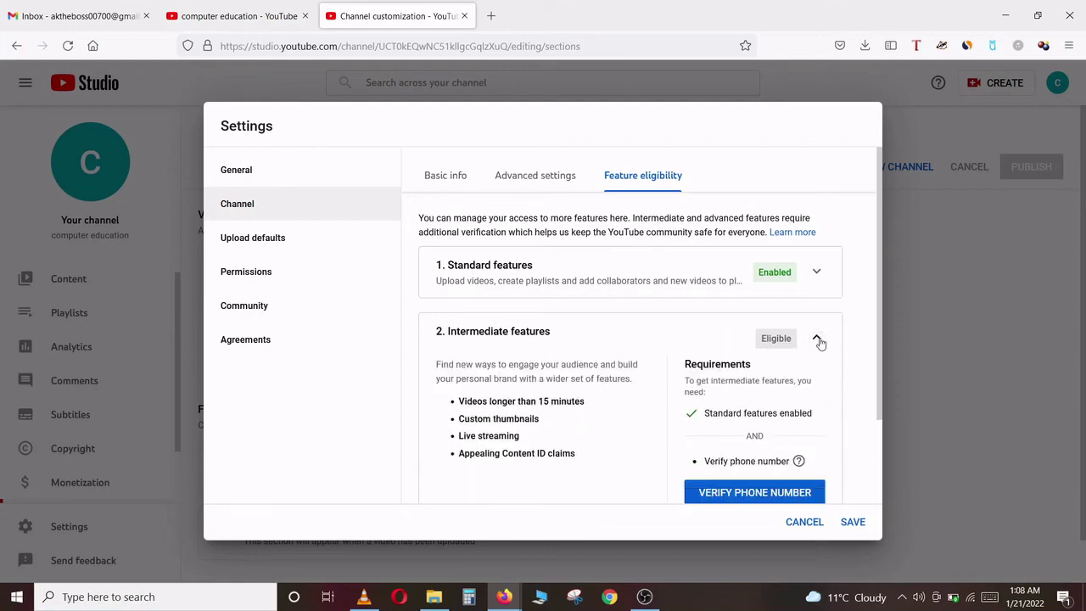
left_click_drag(880, 316, 886, 380)
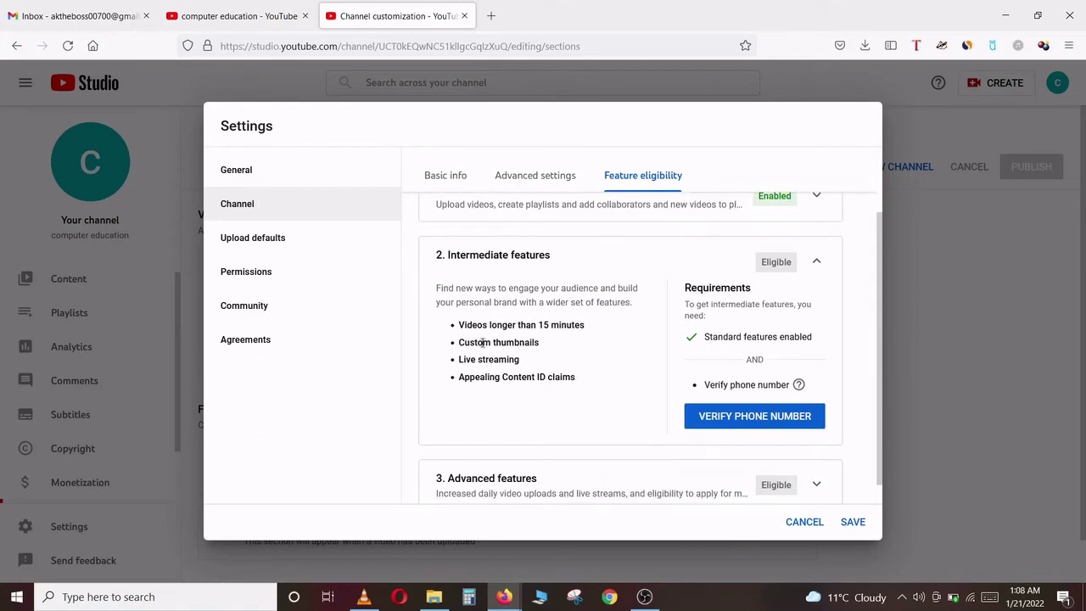
left_click_drag(456, 329, 582, 386)
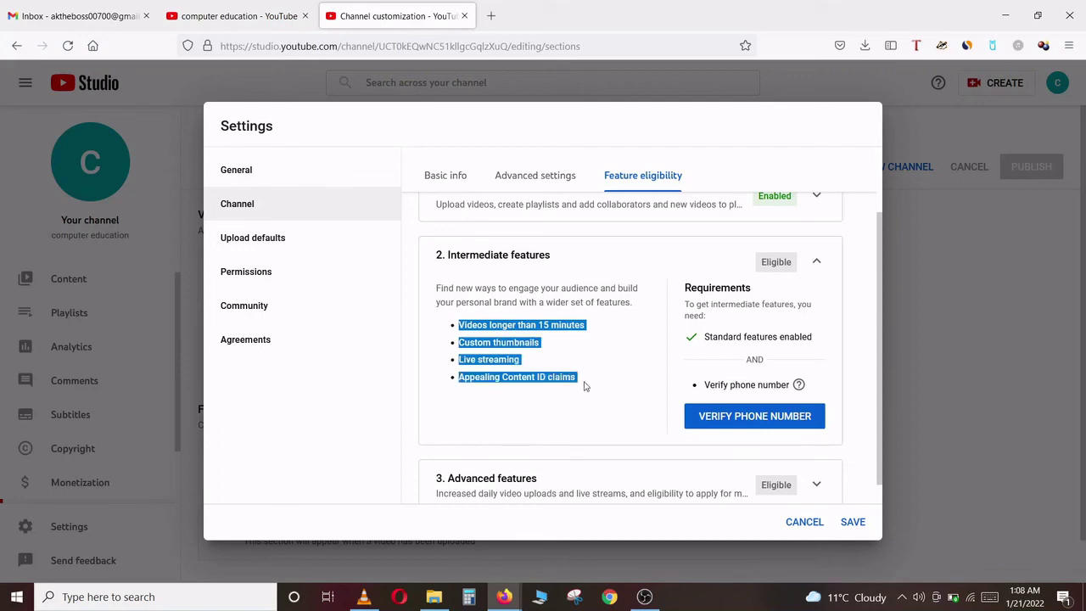
left_click(583, 386)
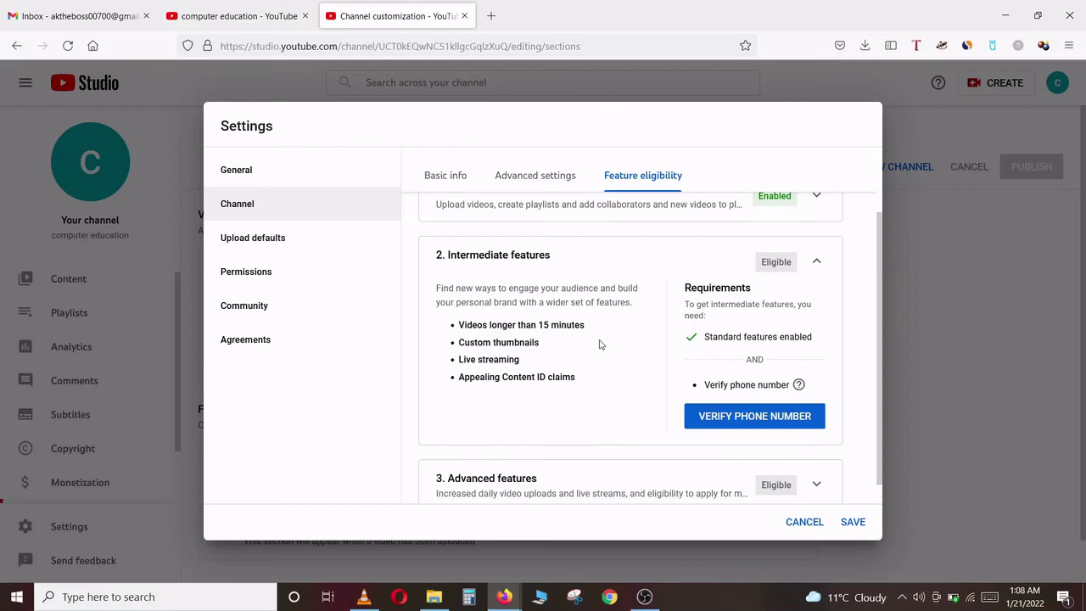
left_click(754, 415)
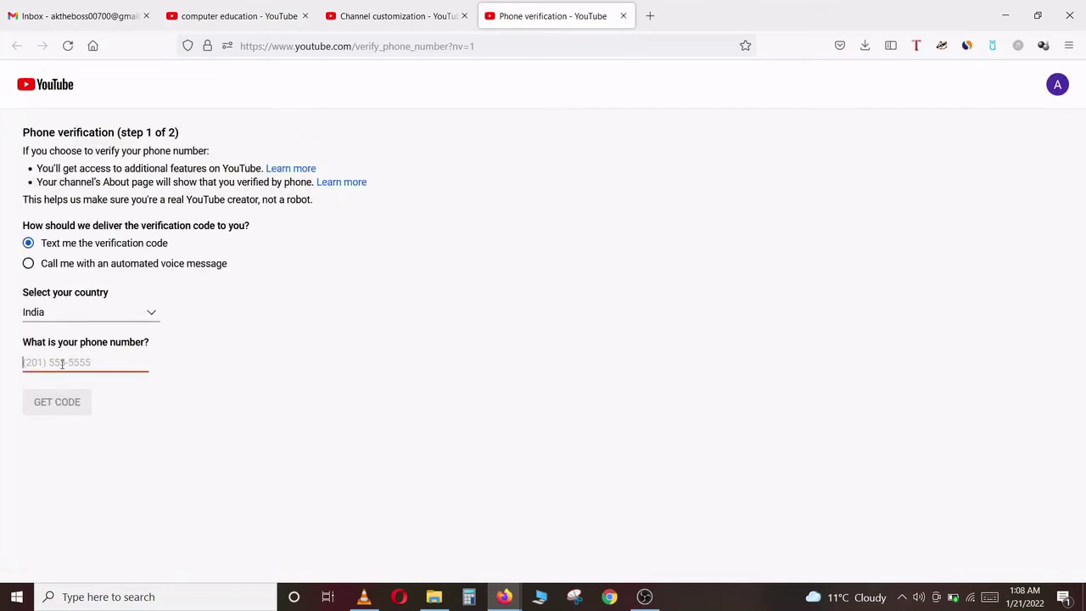
Close the phone verification page unverified and save the channel settings
left_click(624, 16)
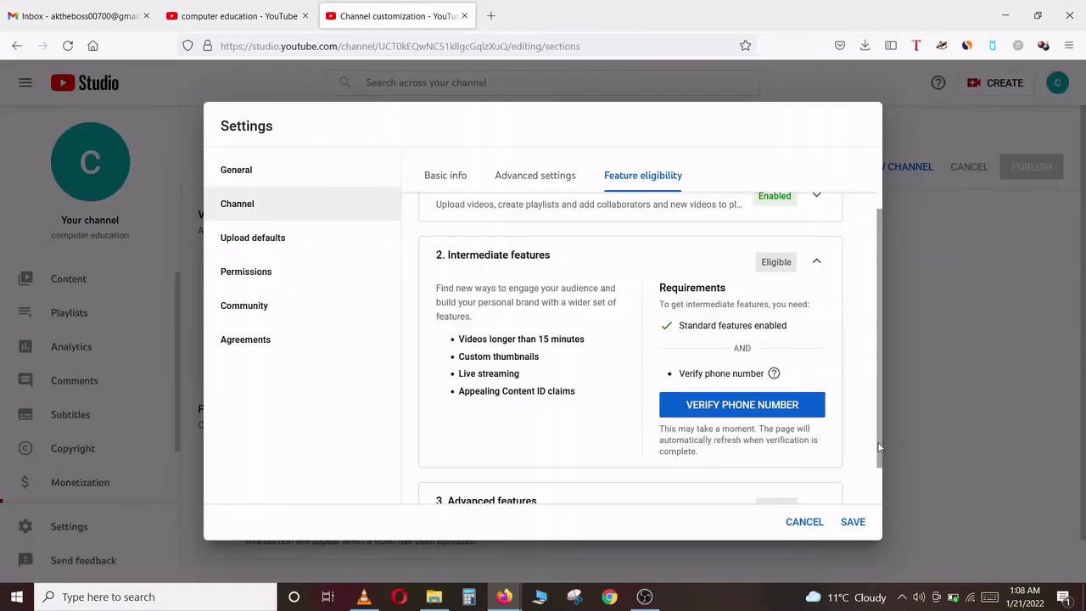
left_click_drag(882, 446, 884, 495)
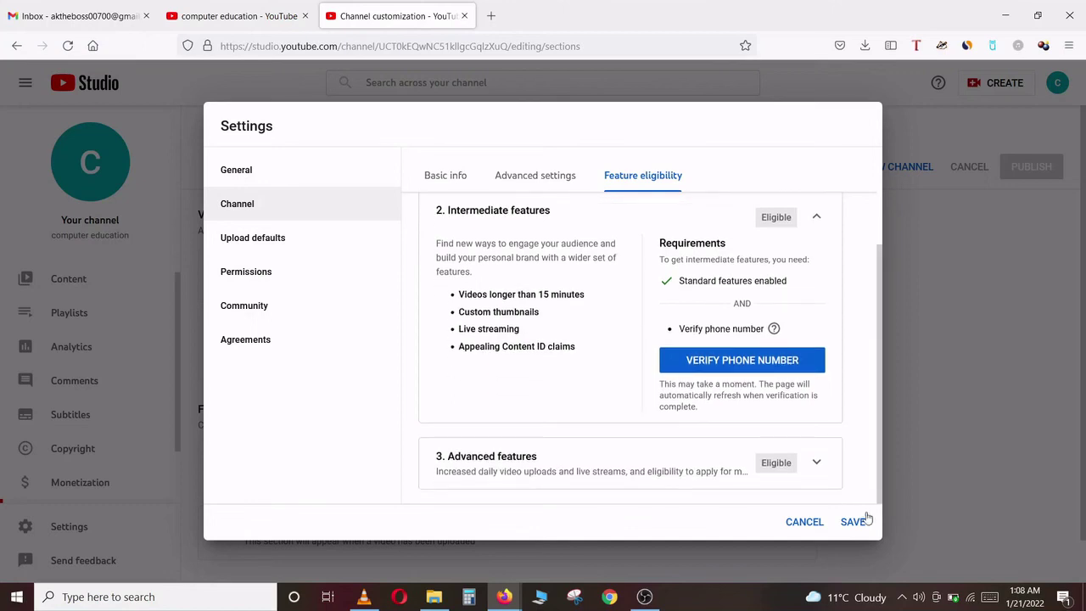
left_click_drag(878, 428, 889, 296)
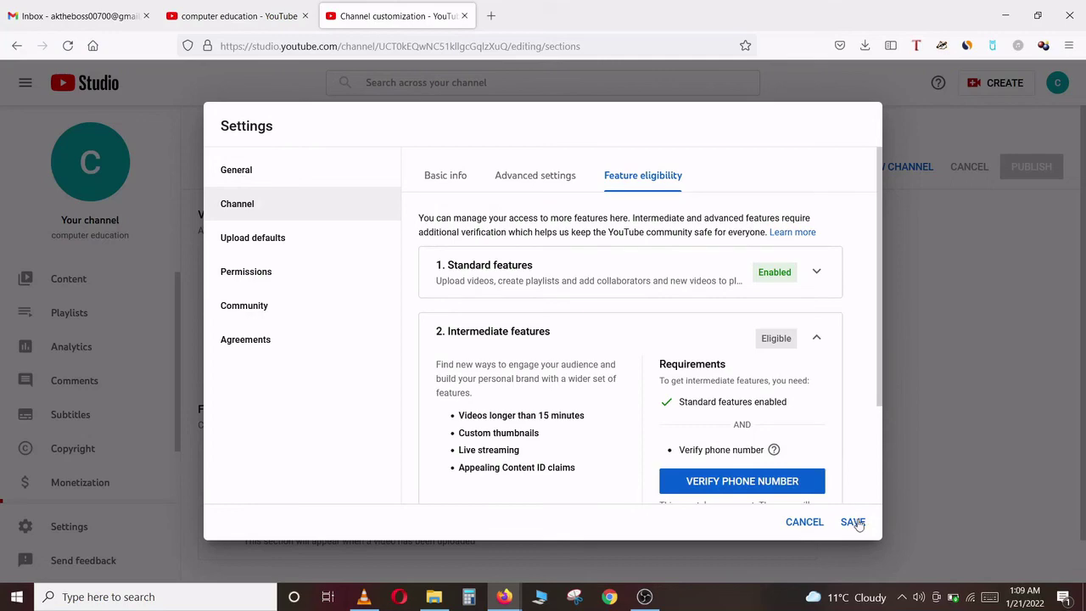
left_click(853, 522)
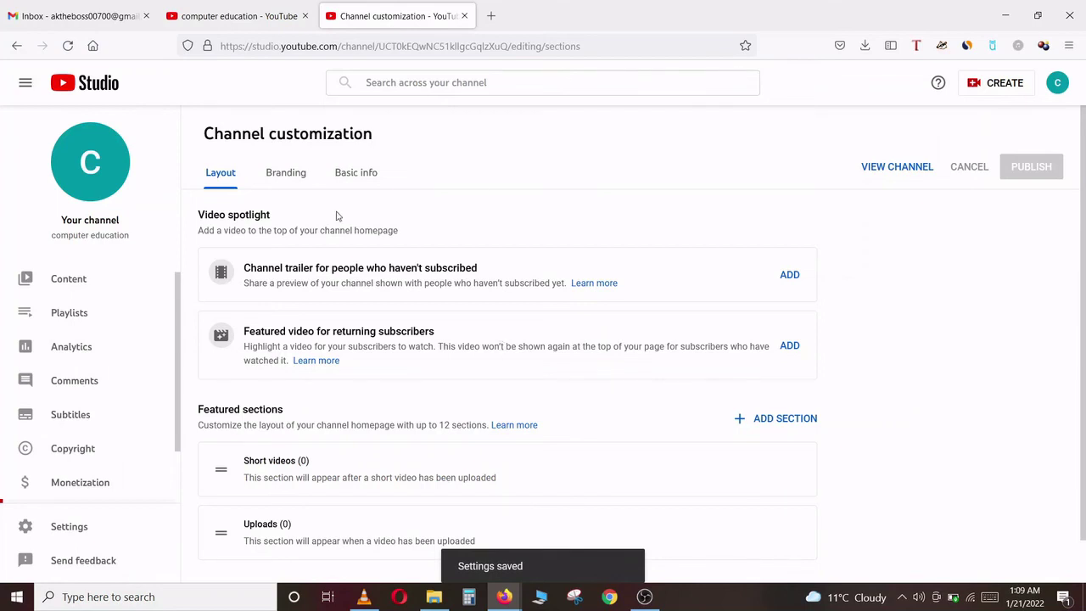
Show Basic info for 'computer education', with an empty description, scrolled down to the channel URL
left_click(358, 178)
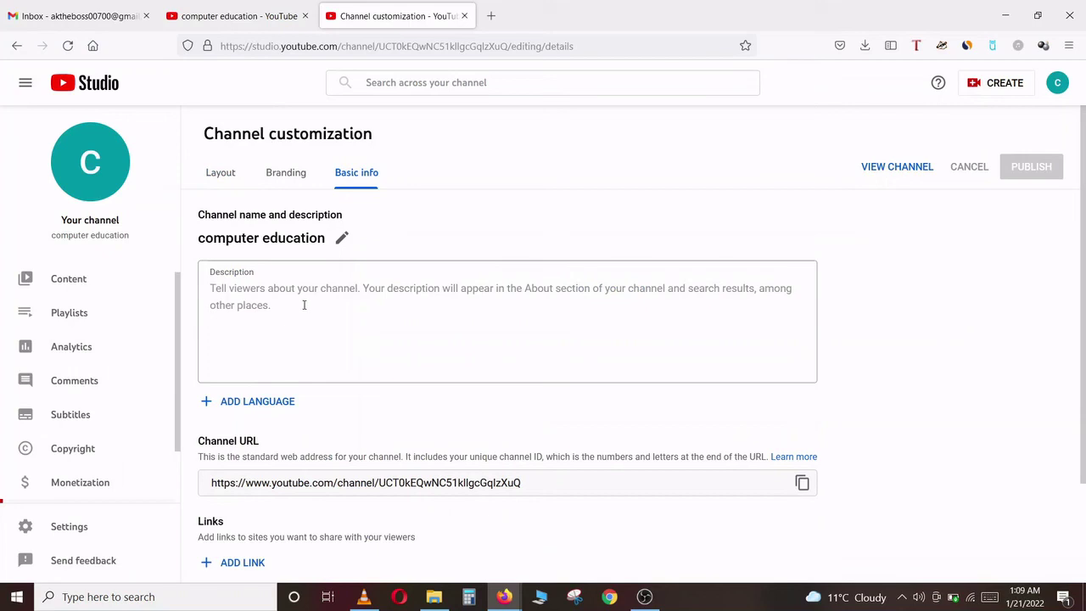
left_click(303, 305)
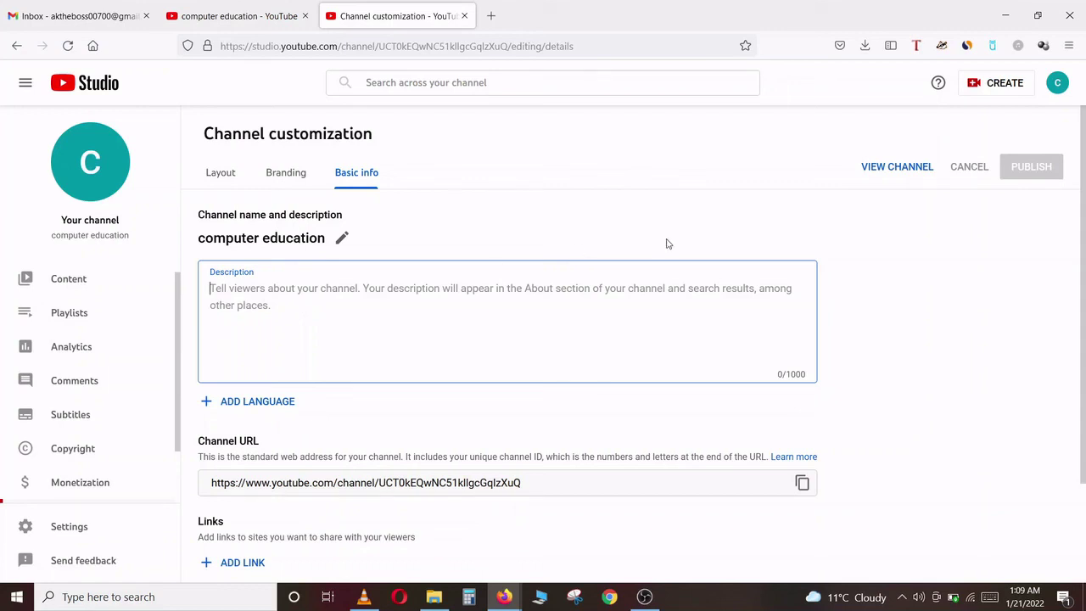
left_click_drag(1083, 192, 1083, 337)
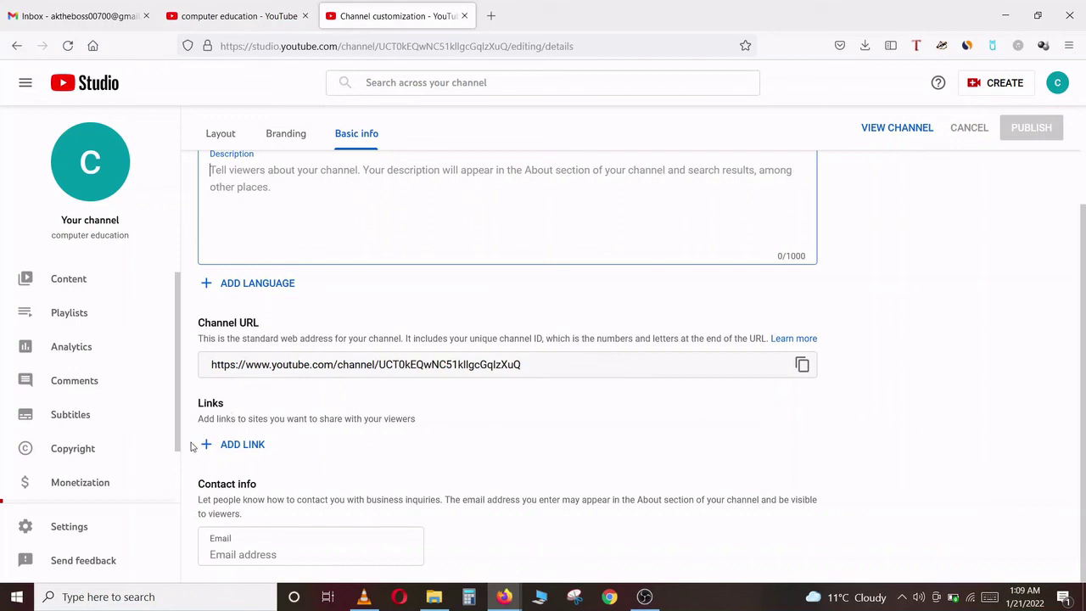
left_click(240, 446)
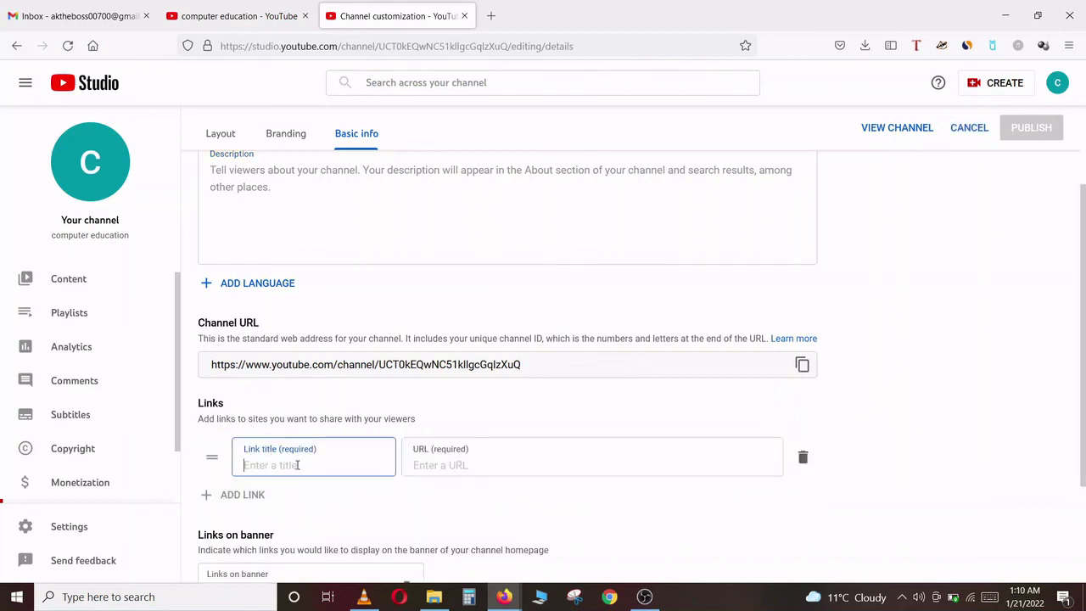
type("facebook")
left_click(442, 469)
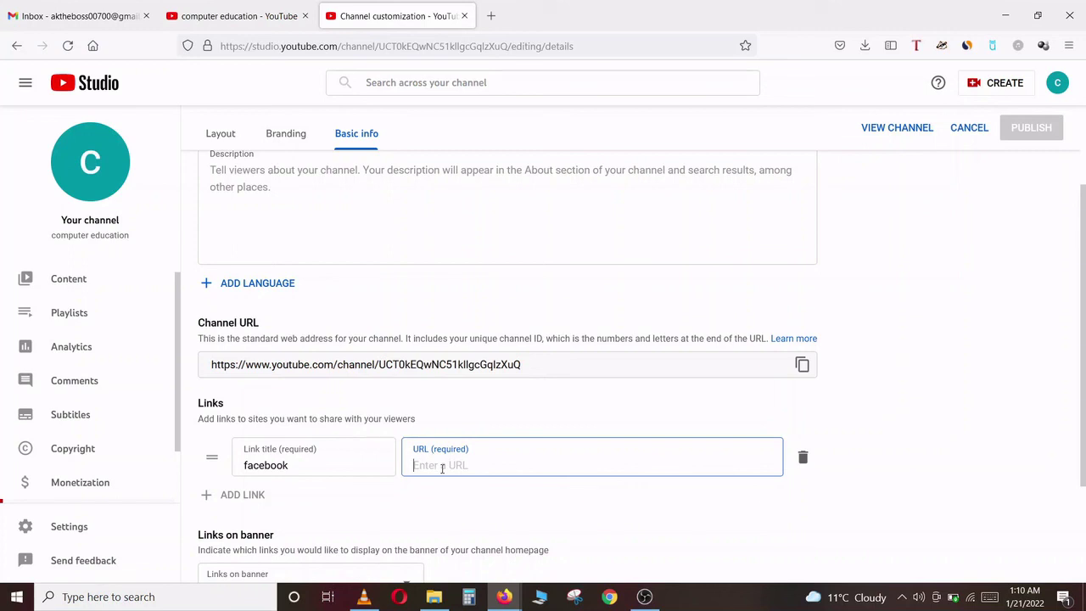
type("facebook.com")
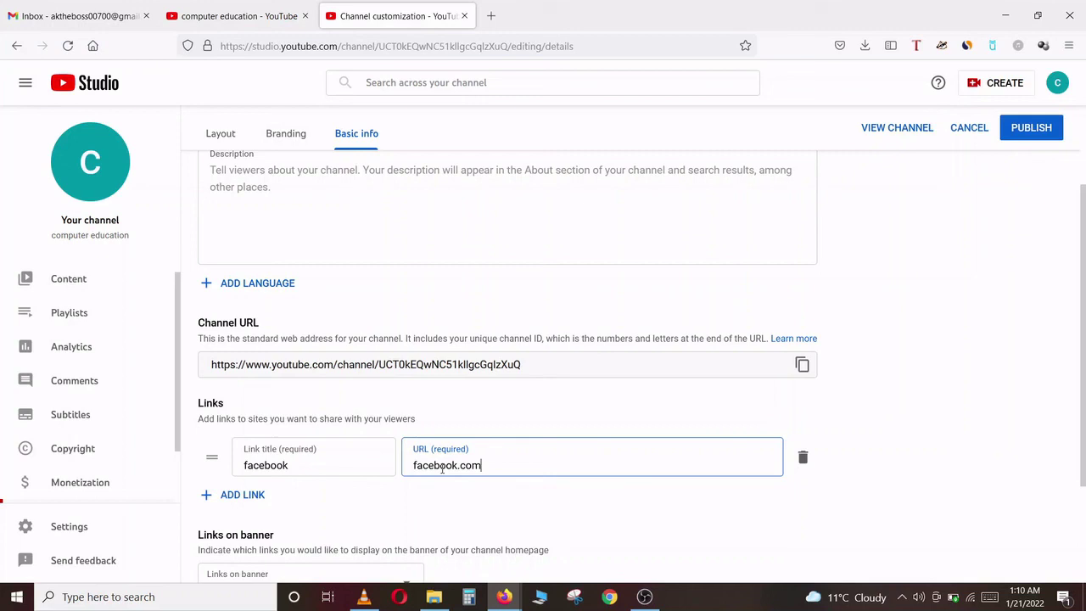
type("/abscda")
key("BackSpace")
key("BackSpace")
key("BackSpace")
key("BackSpace")
key("BackSpace")
key("BackSpace")
key("BackSpace")
key("BackSpace")
key("BackSpace")
key("BackSpace")
key("BackSpace")
key("BackSpace")
key("BackSpace")
key("BackSpace")
key("BackSpace")
key("BackSpace")
key("BackSpace")
key("BackSpace")
key("BackSpace")
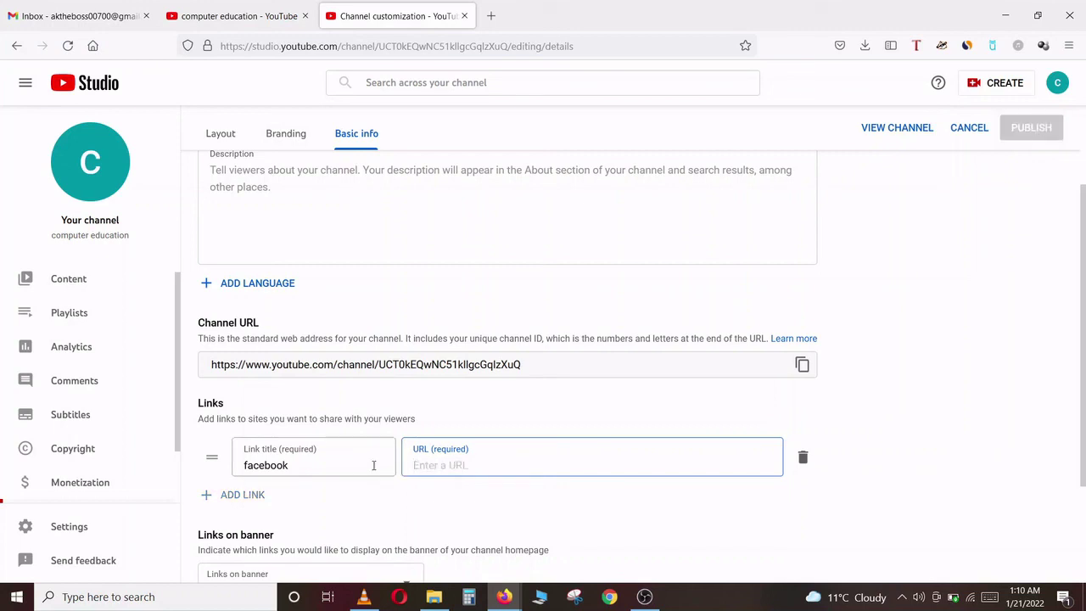
left_click(356, 465)
key("BackSpace")
key("BackSpace")
key("BackSpace")
key("BackSpace")
key("BackSpace")
key("BackSpace")
key("BackSpace")
key("BackSpace")
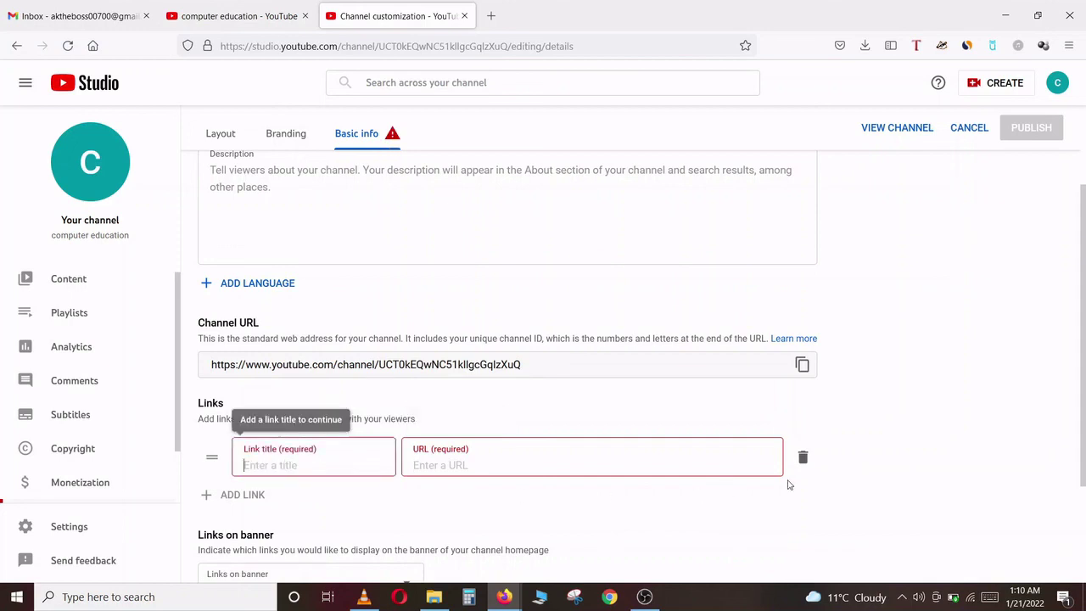
left_click(803, 456)
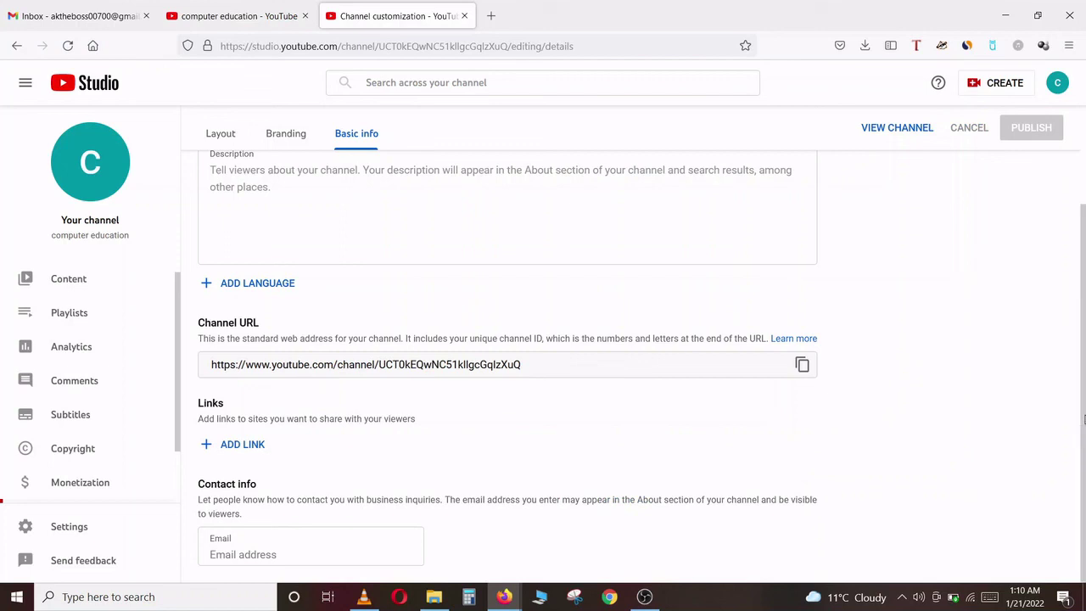
scroll(1083, 174, "up", 2)
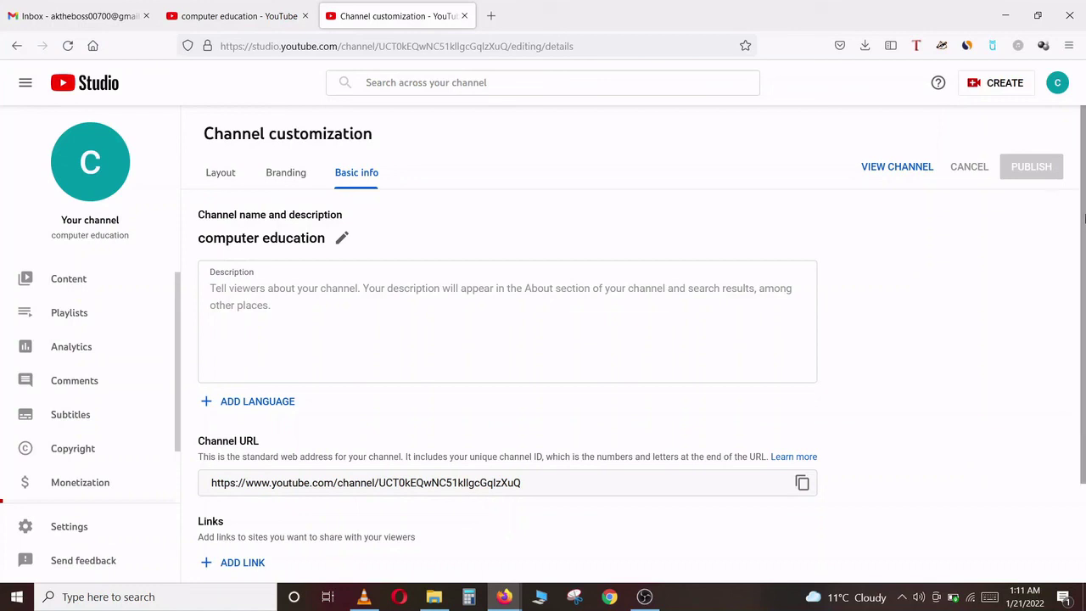
left_click(655, 601)
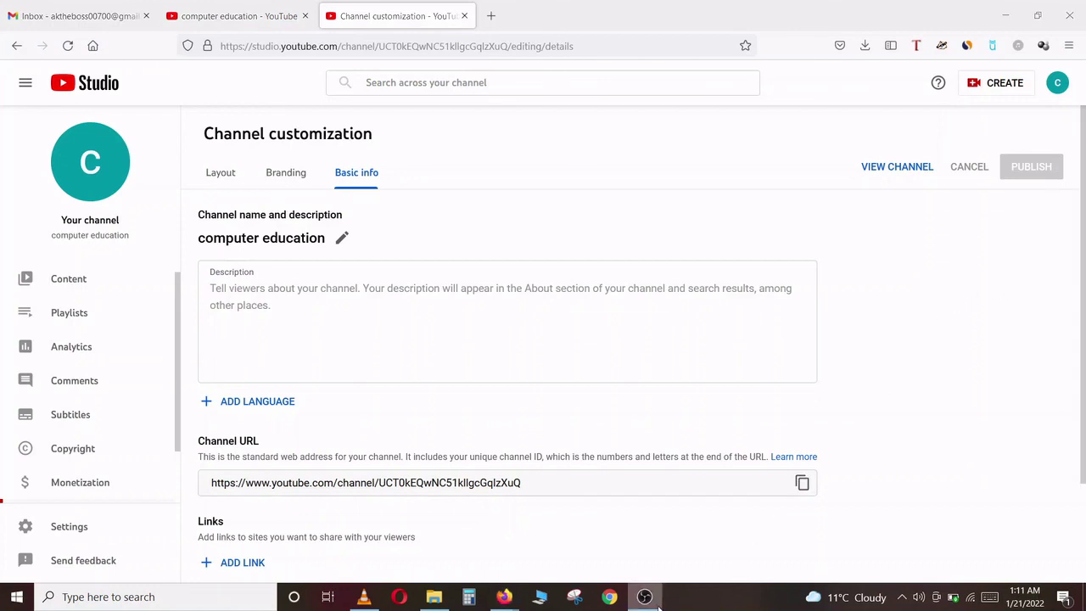